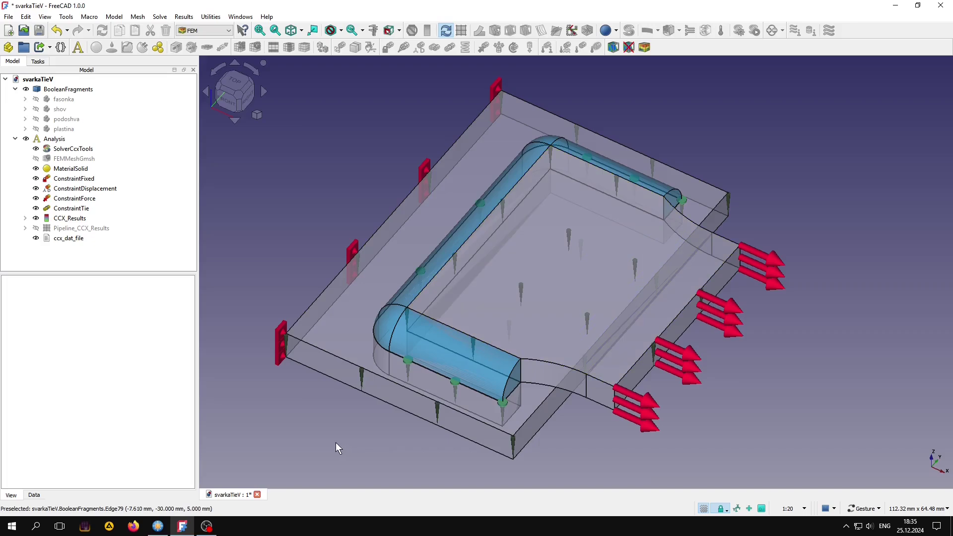
Step: Show the CCX stress results on a near top-down view with exaggerated deformation
mouse_move(287, 201)
left_mouse_down()
mouse_move(308, 250)
mouse_move(275, 270)
left_mouse_up()
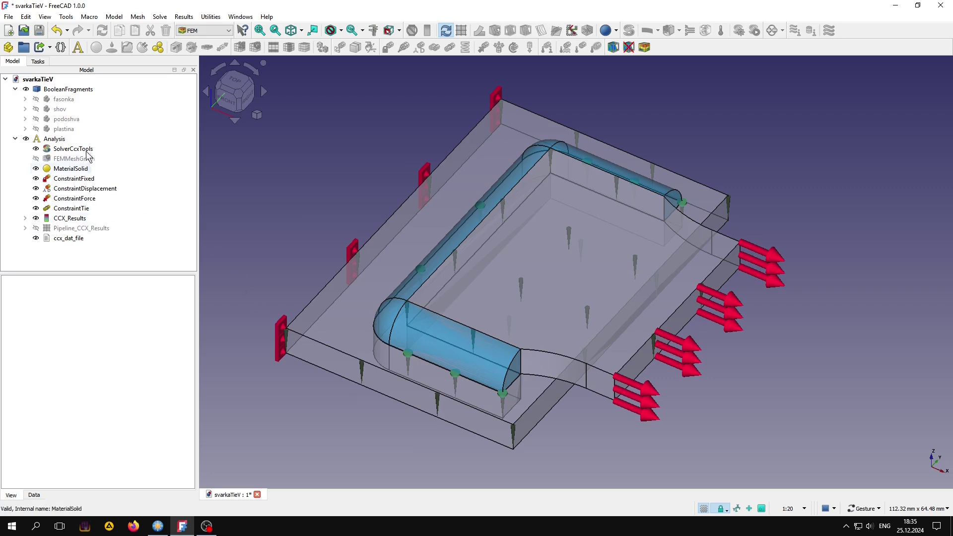
double_click(75, 218)
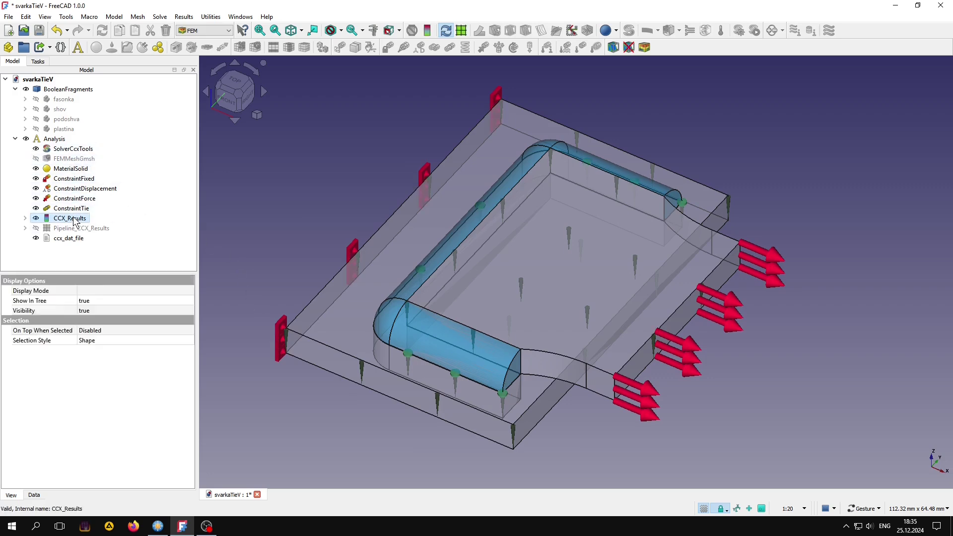
left_click_drag(58, 290, 169, 295)
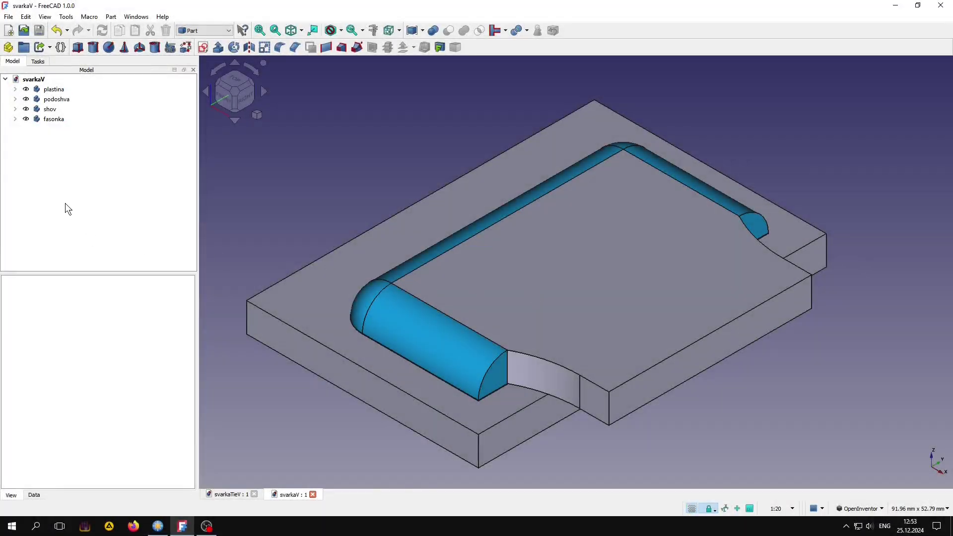
left_click(25, 119)
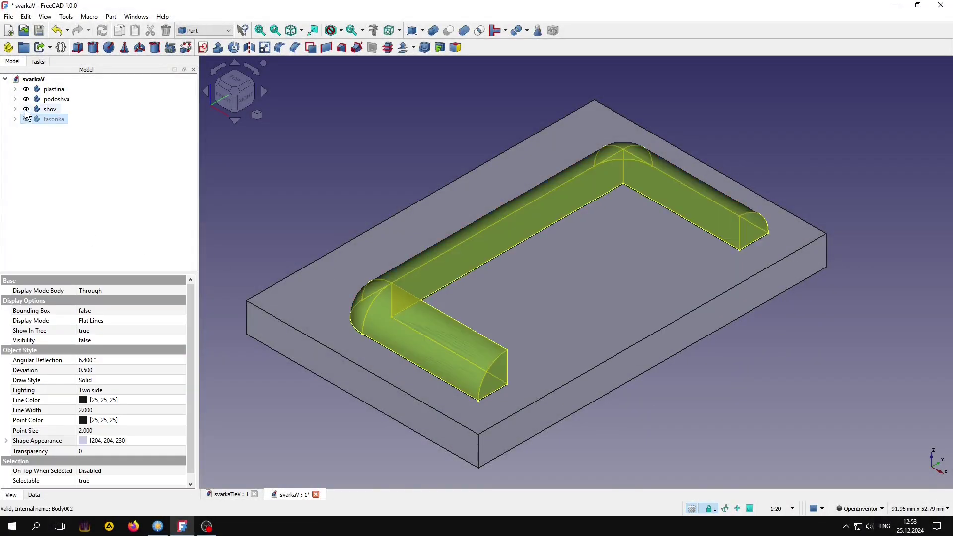
left_click(26, 99)
left_click(44, 204)
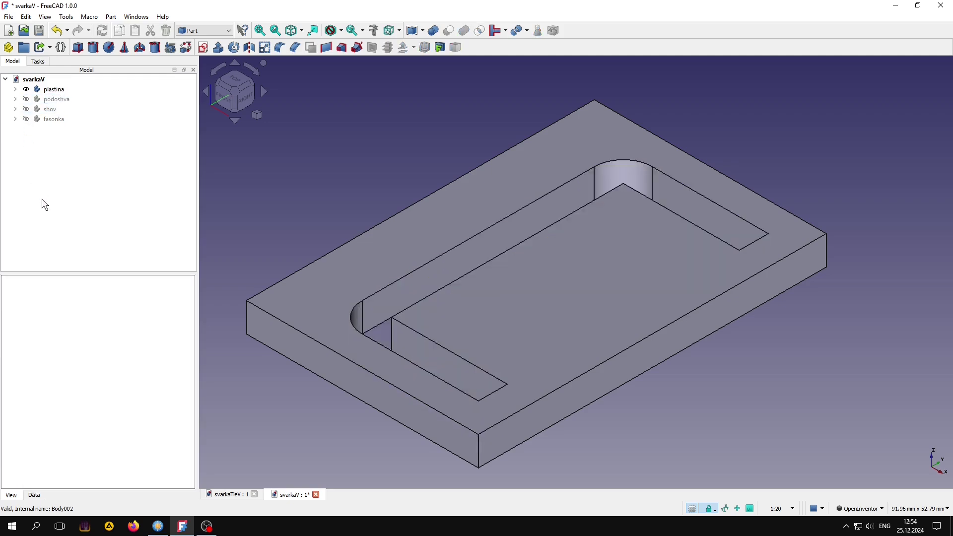
left_click(26, 99)
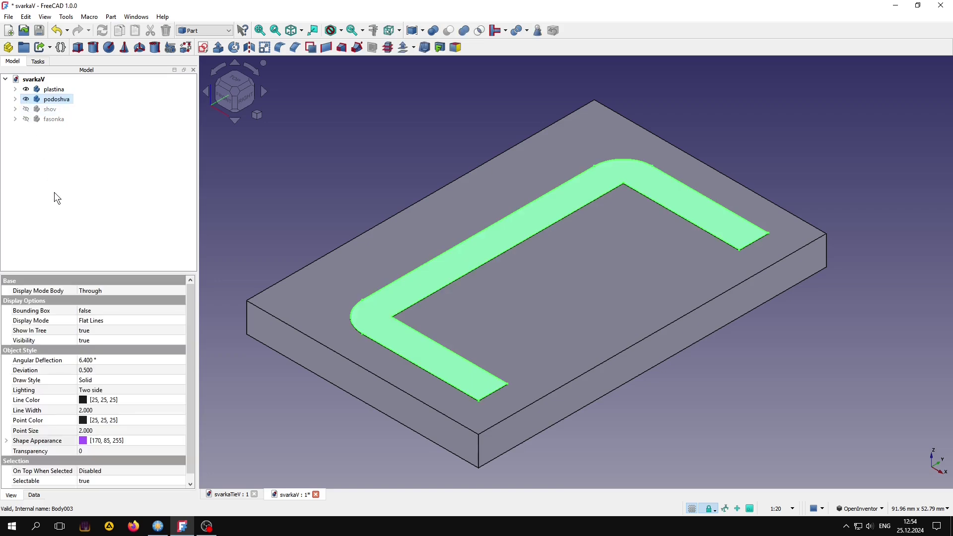
left_click(58, 204)
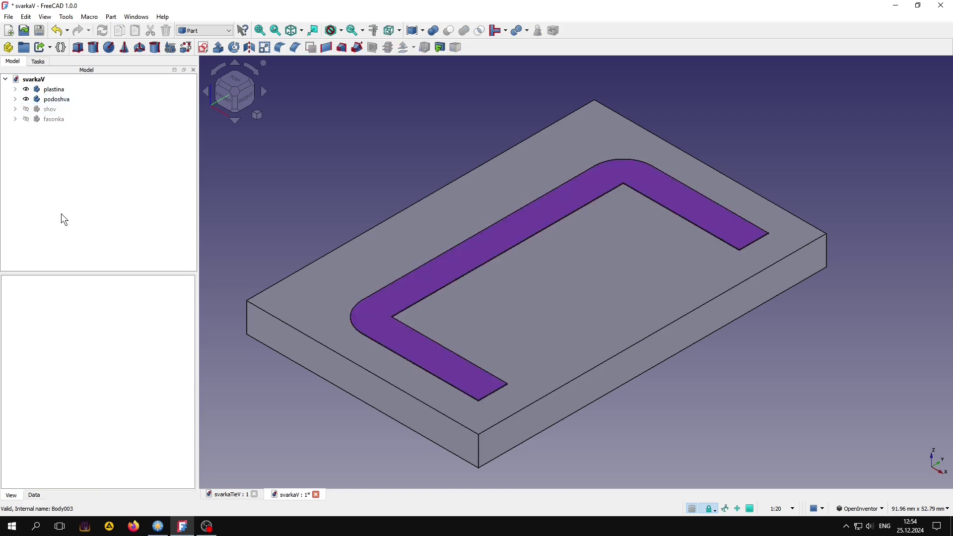
left_click(26, 109)
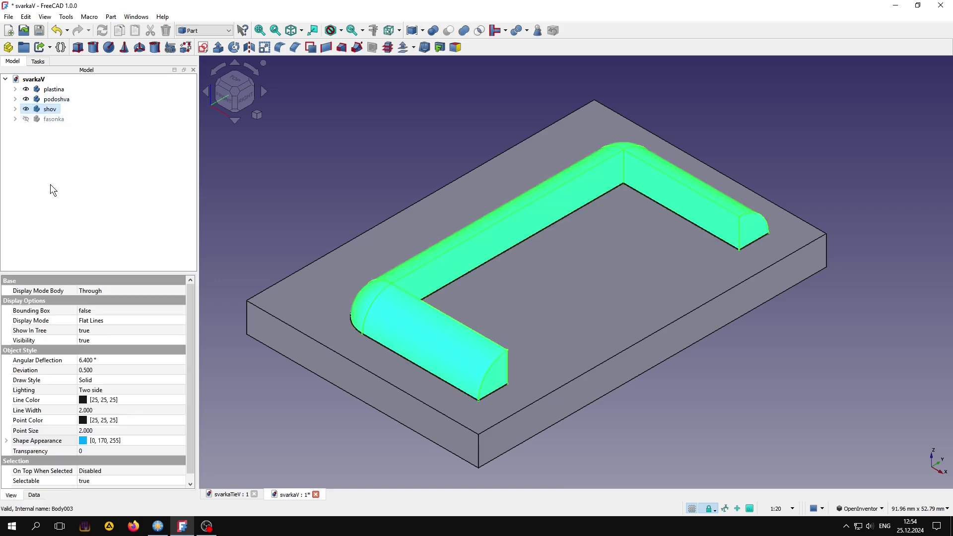
left_click(58, 207)
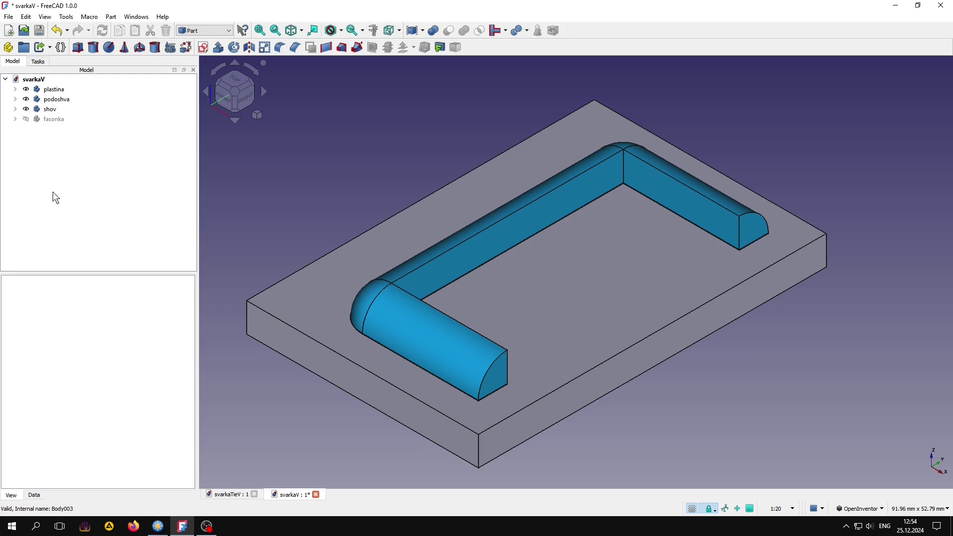
left_click(25, 119)
left_click(52, 199)
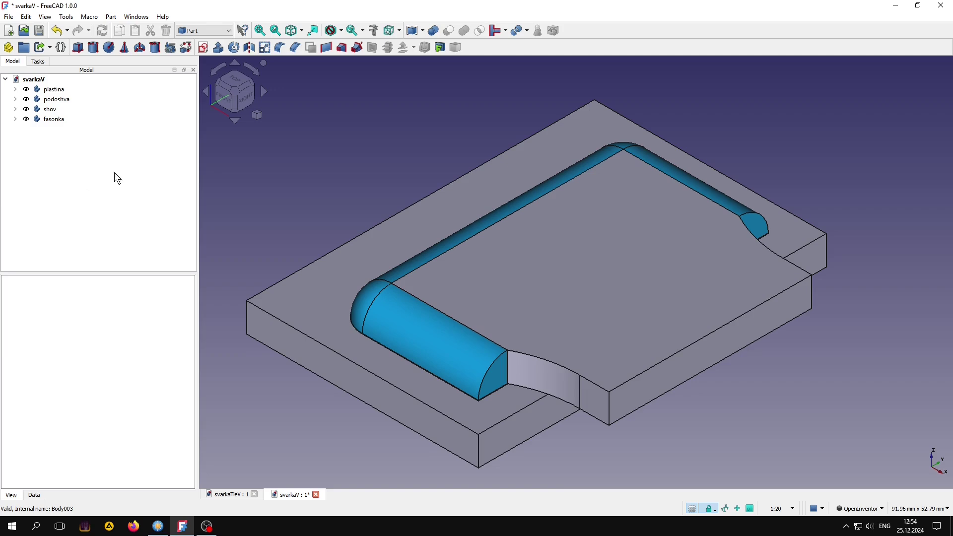
left_click(250, 105)
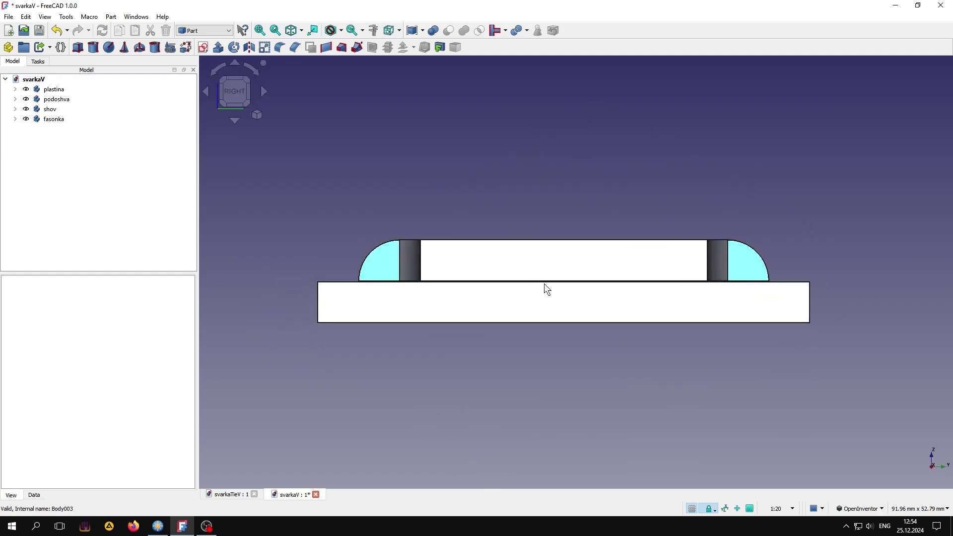
scroll(548, 283, "up", 1)
scroll(547, 283, "up", 3)
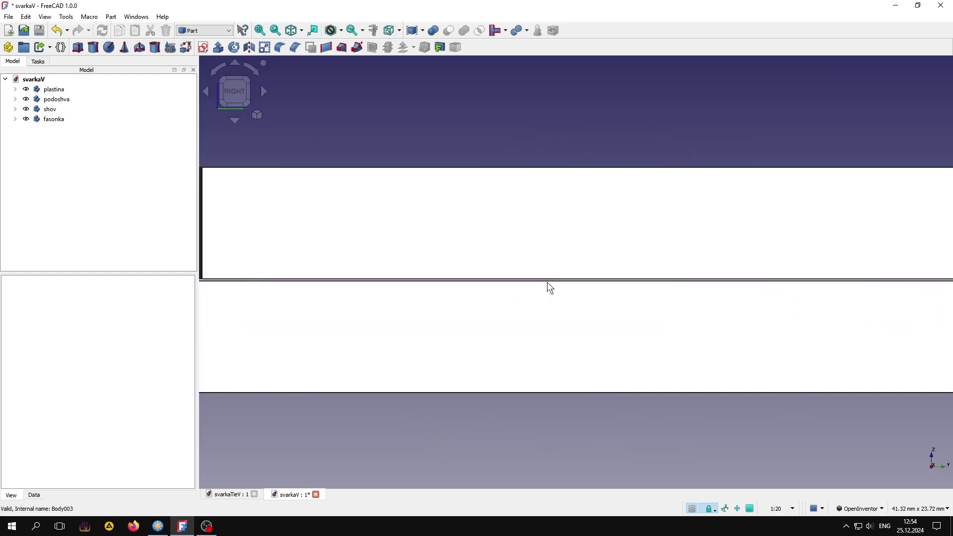
scroll(548, 283, "up", 3)
scroll(547, 283, "up", 3)
scroll(537, 272, "up", 1)
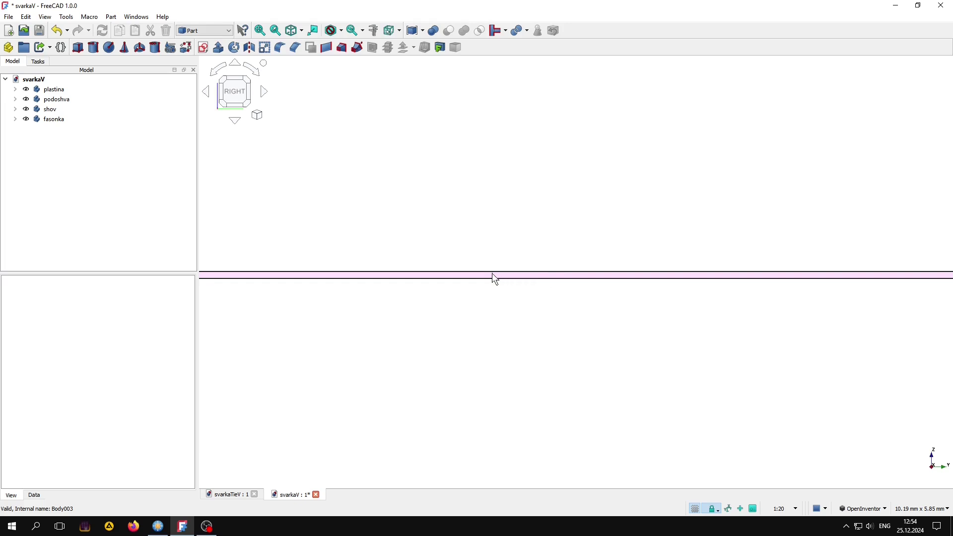
scroll(523, 278, "down", 3)
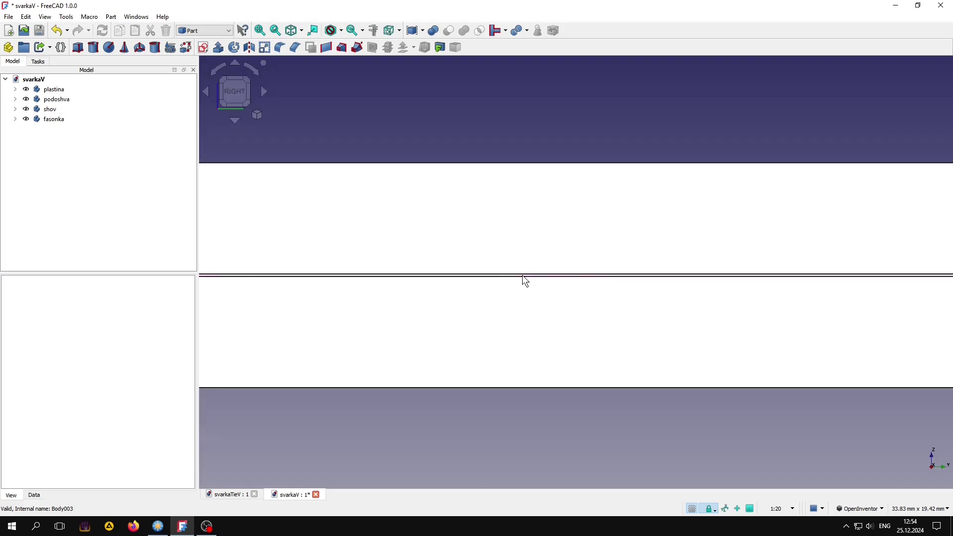
scroll(523, 278, "down", 4)
scroll(523, 279, "down", 3)
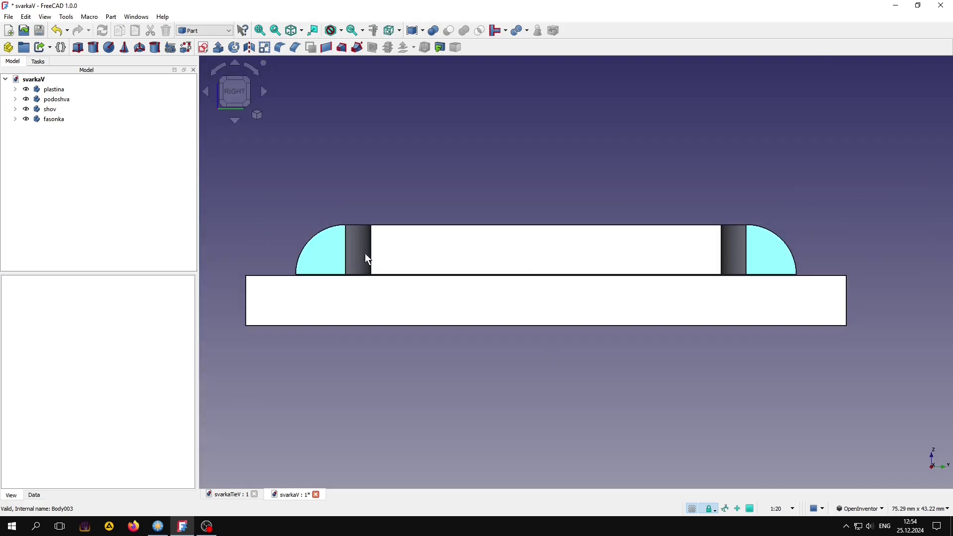
middle_click_drag(367, 258, 457, 318)
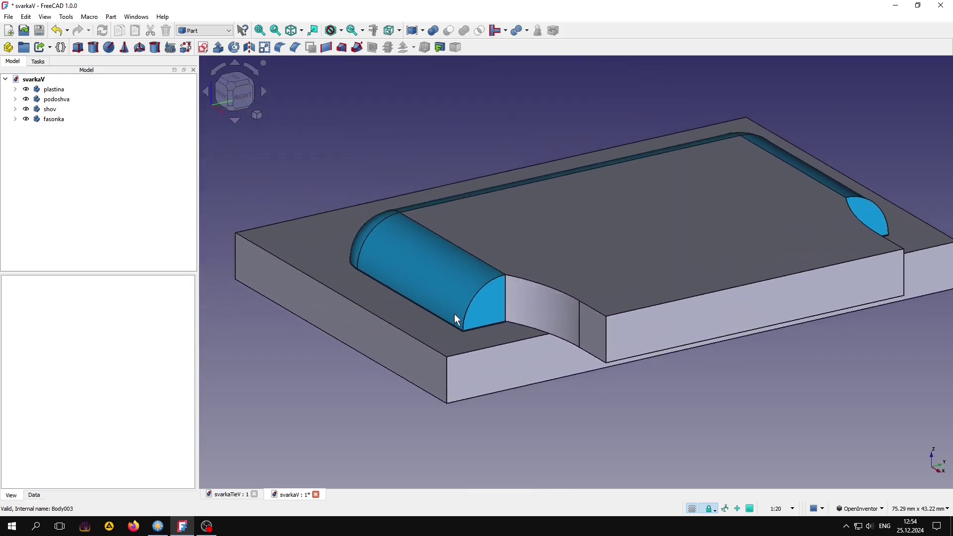
scroll(454, 314, "up", 3)
scroll(469, 332, "up", 3)
scroll(470, 334, "up", 3)
scroll(472, 340, "up", 1)
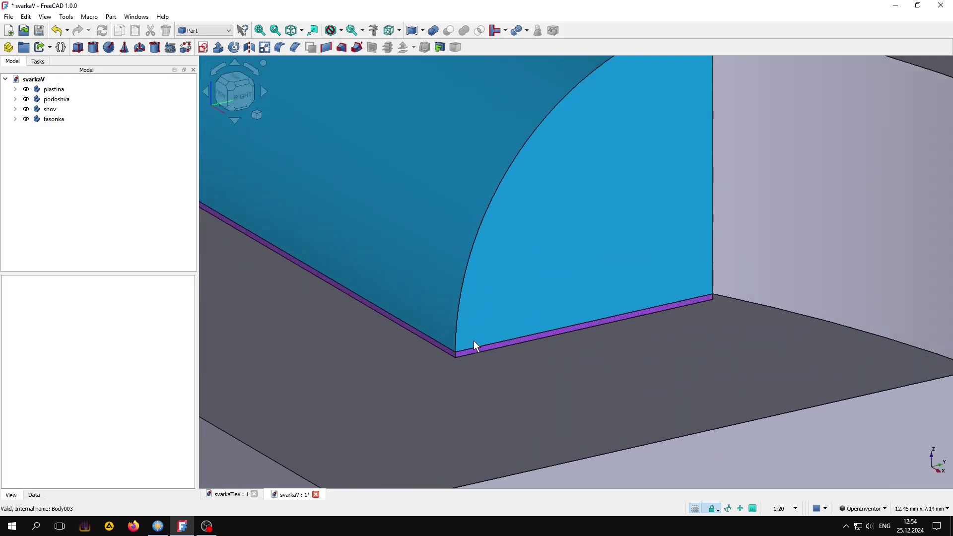
scroll(474, 342, "up", 1)
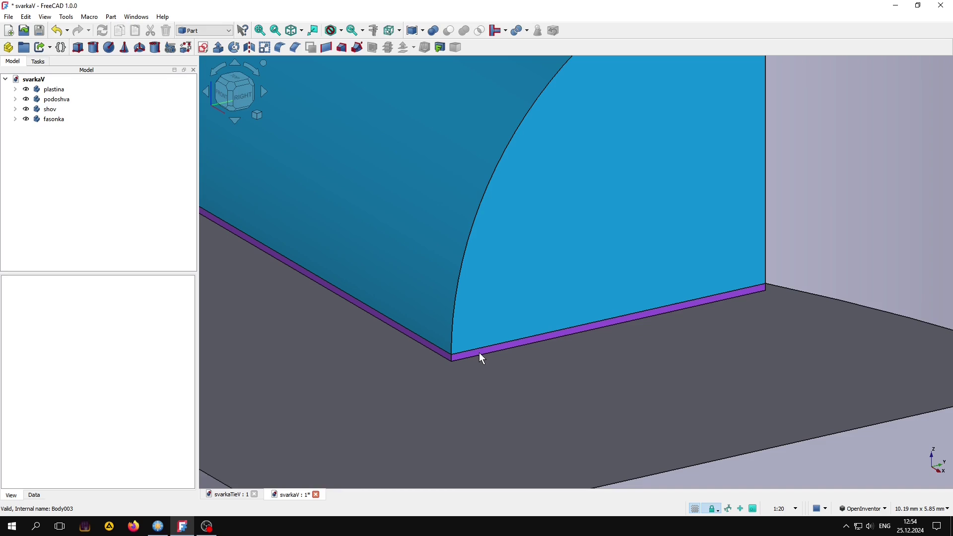
scroll(459, 374, "down", 1)
scroll(459, 374, "down", 2)
scroll(459, 374, "down", 3)
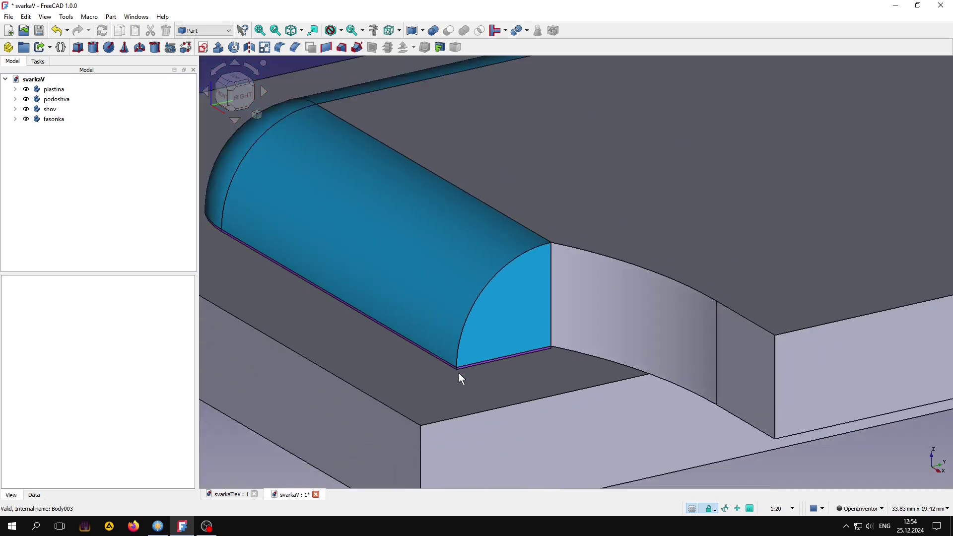
scroll(459, 374, "down", 2)
scroll(458, 374, "down", 3)
scroll(507, 336, "down", 1)
left_click_drag(508, 333, 525, 345)
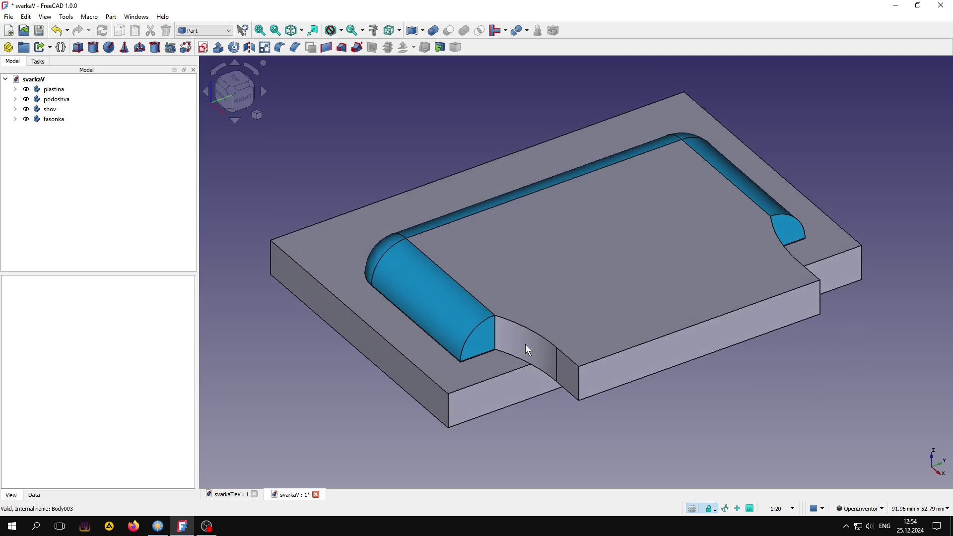
Step: Inspect the svarkaTieV model from the right side, zooming in and out, then return to isometric
left_click(232, 495)
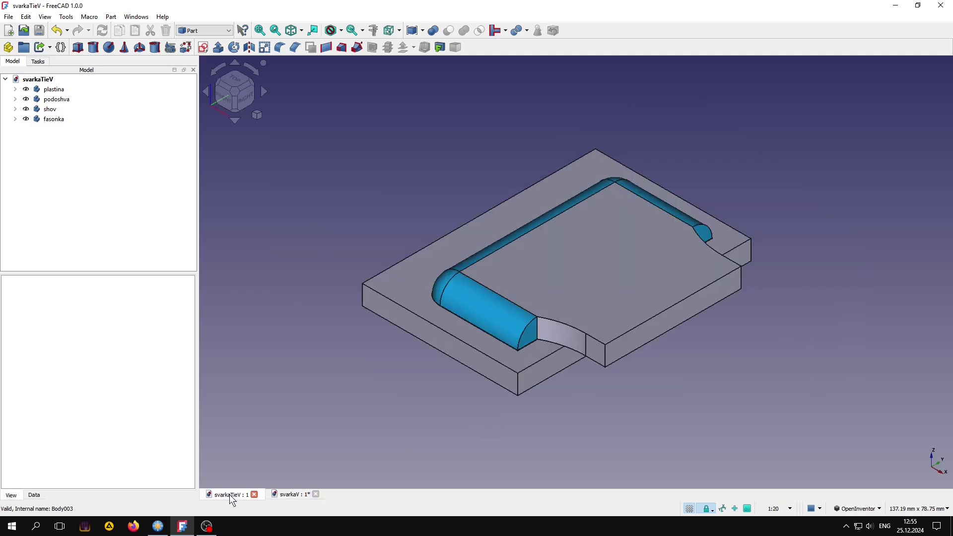
left_click(243, 101)
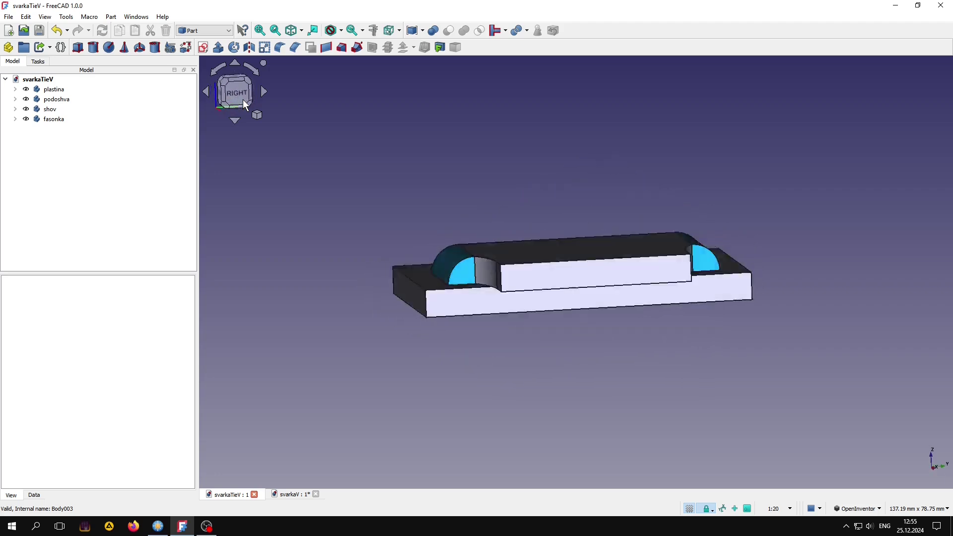
scroll(589, 278, "up", 1)
scroll(481, 266, "up", 1)
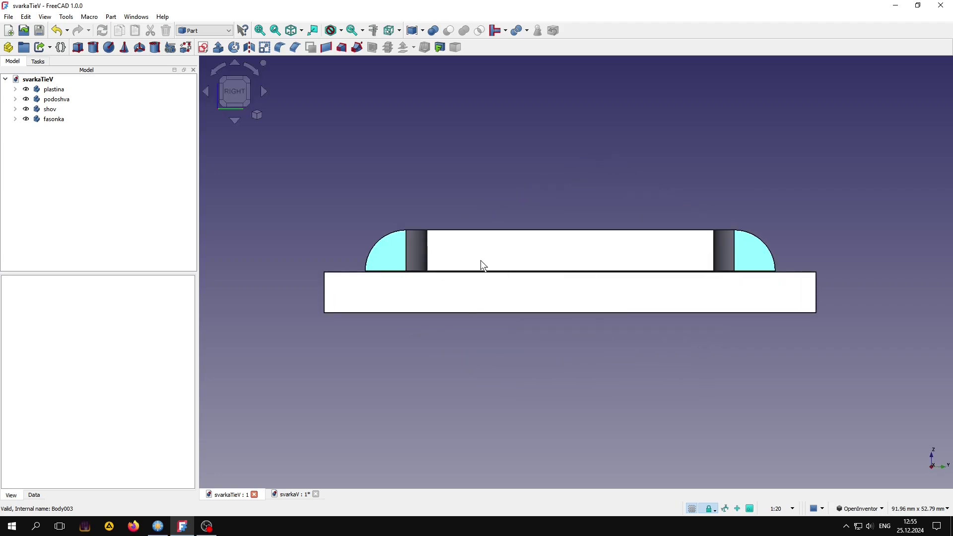
scroll(480, 266, "up", 2)
scroll(480, 266, "up", 3)
scroll(243, 304, "up", 1)
scroll(441, 336, "up", 1)
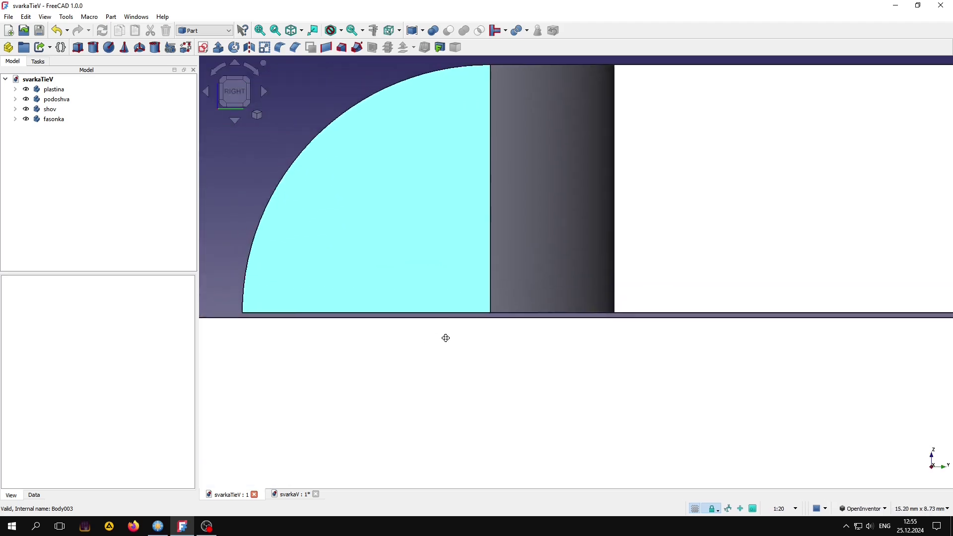
scroll(422, 339, "up", 1)
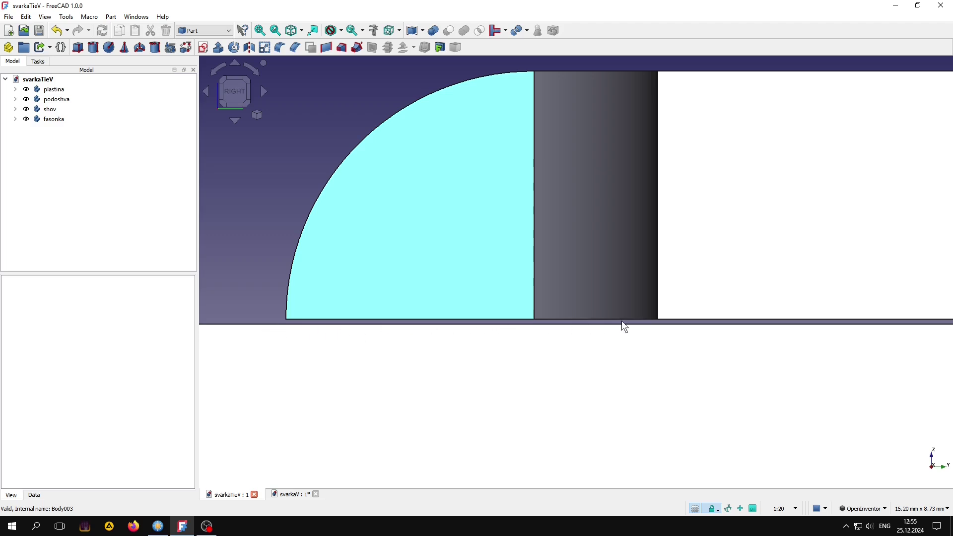
scroll(476, 320, "down", 1)
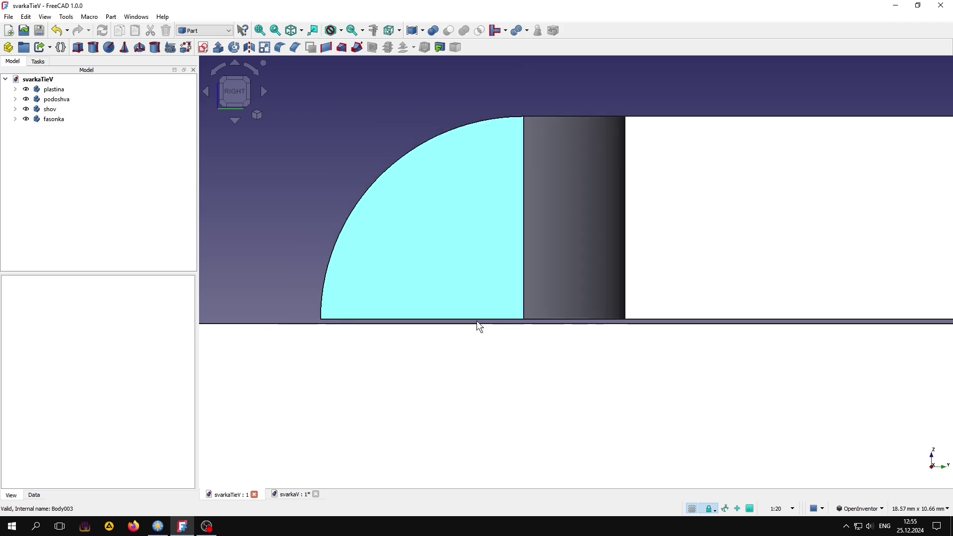
scroll(476, 321, "down", 2)
scroll(477, 320, "down", 1)
scroll(480, 325, "down", 2)
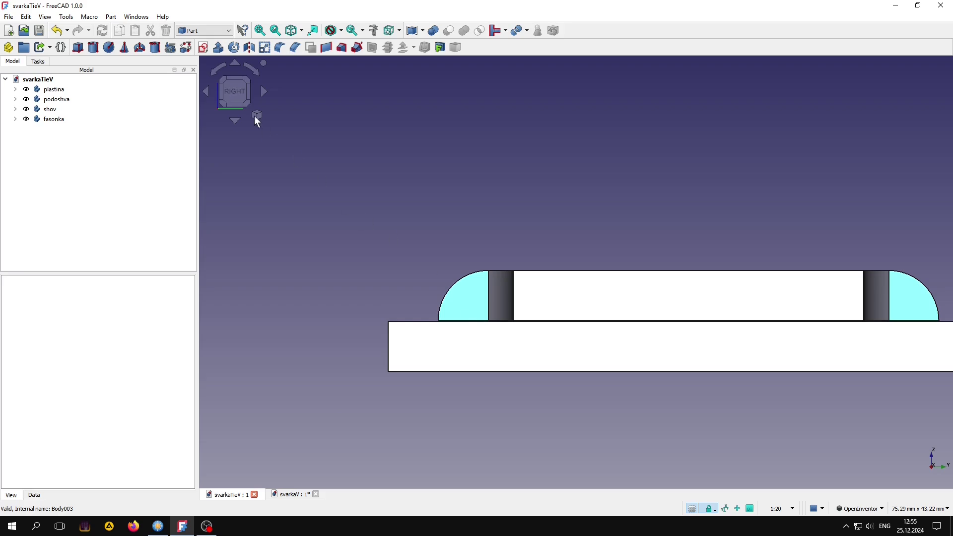
left_click(224, 79)
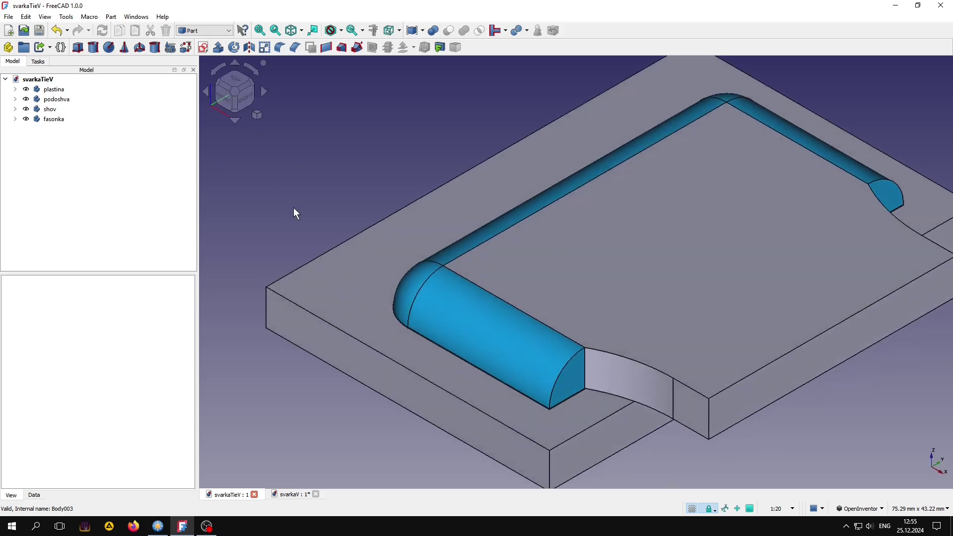
scroll(293, 207, "down", 2)
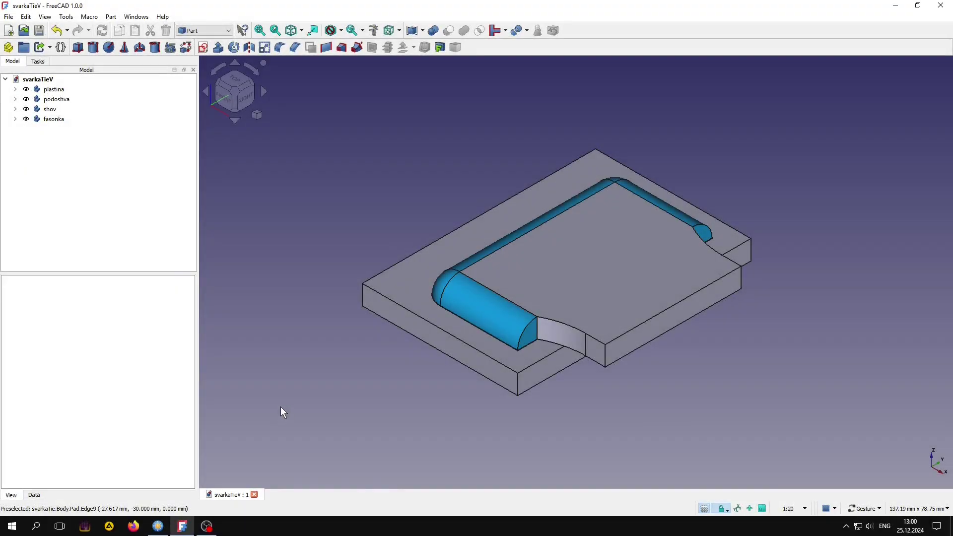
Step: Merge the four bodies into one BooleanFragments object and switch to the FEM workbench
left_click_drag(123, 196, 99, 86)
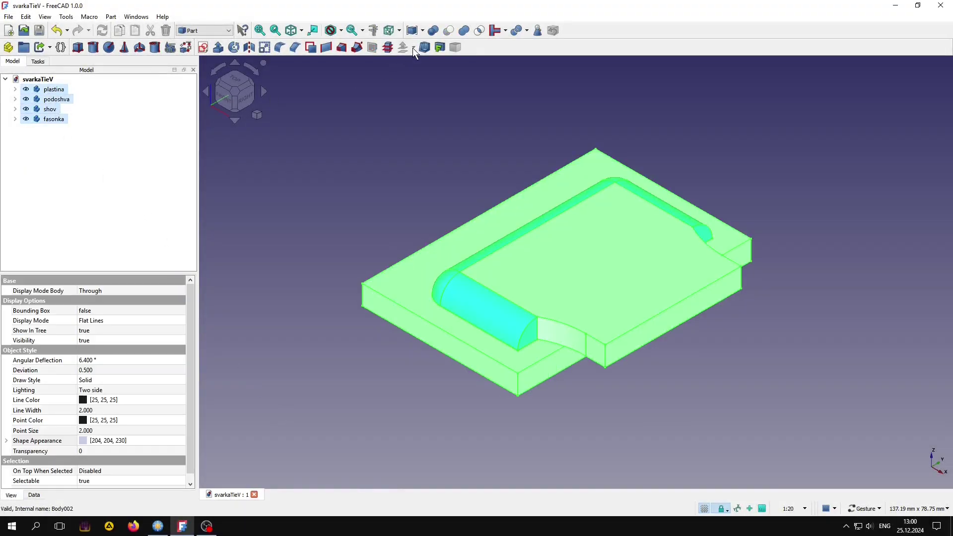
left_click(514, 30)
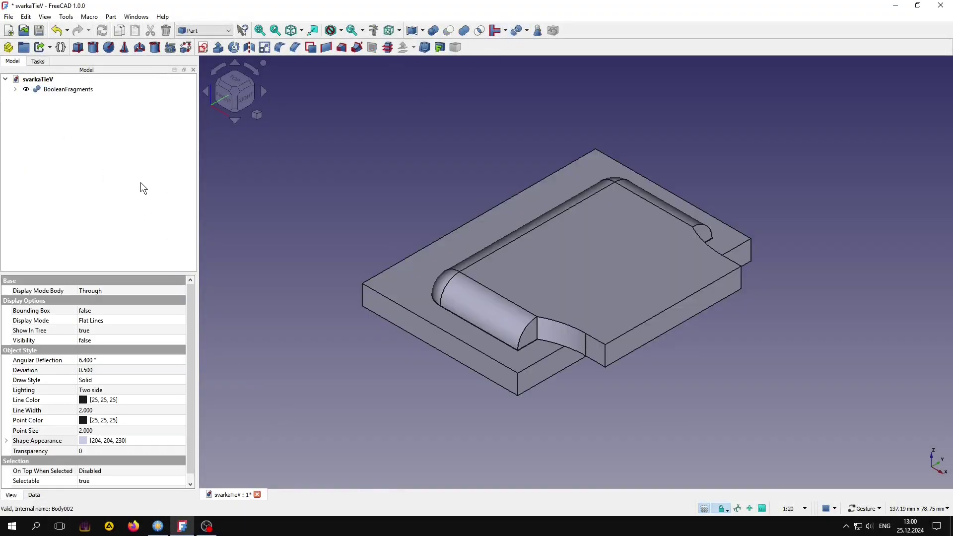
left_click(211, 31)
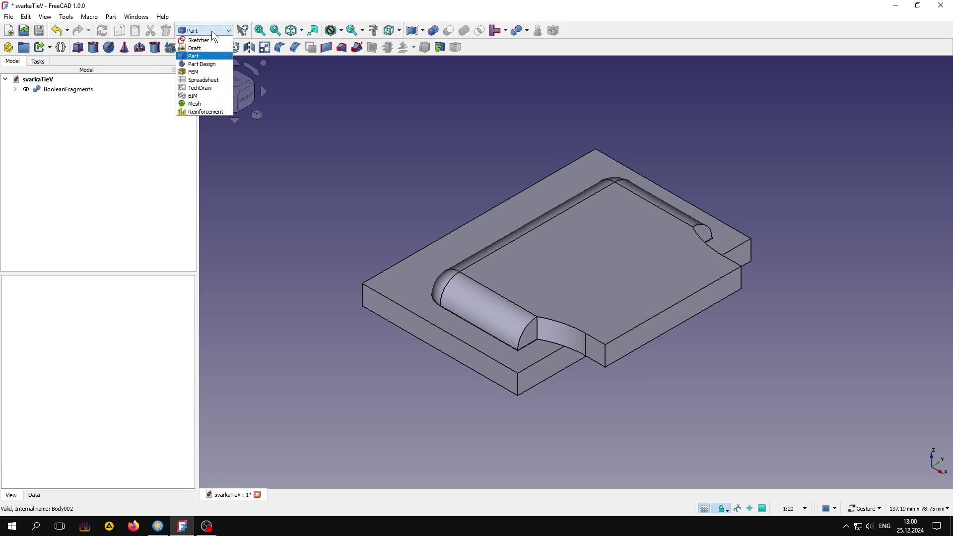
left_click(197, 72)
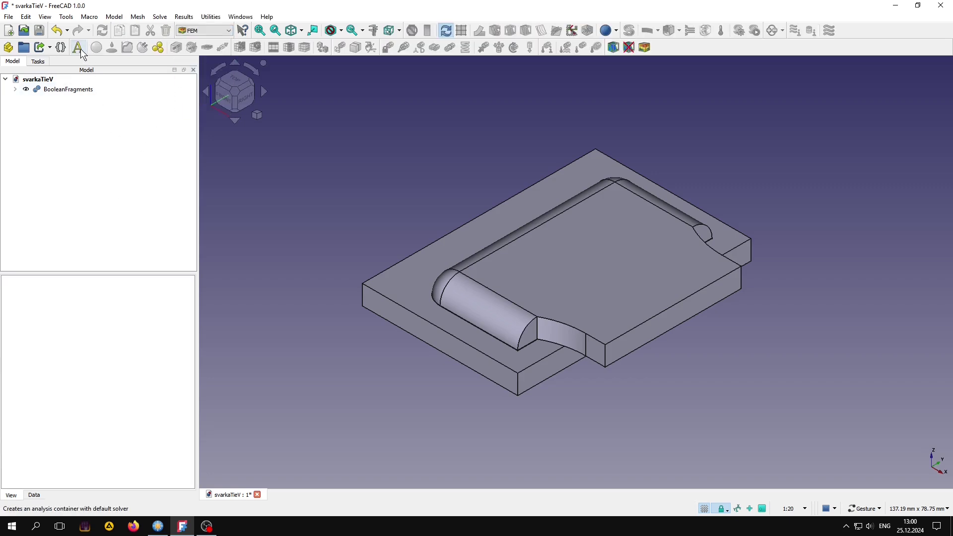
Step: Create an Analysis and Gmsh-mesh BooleanFragments: 1st order, 5 mm max, 3 mm min elements
left_click(78, 48)
left_click(15, 98)
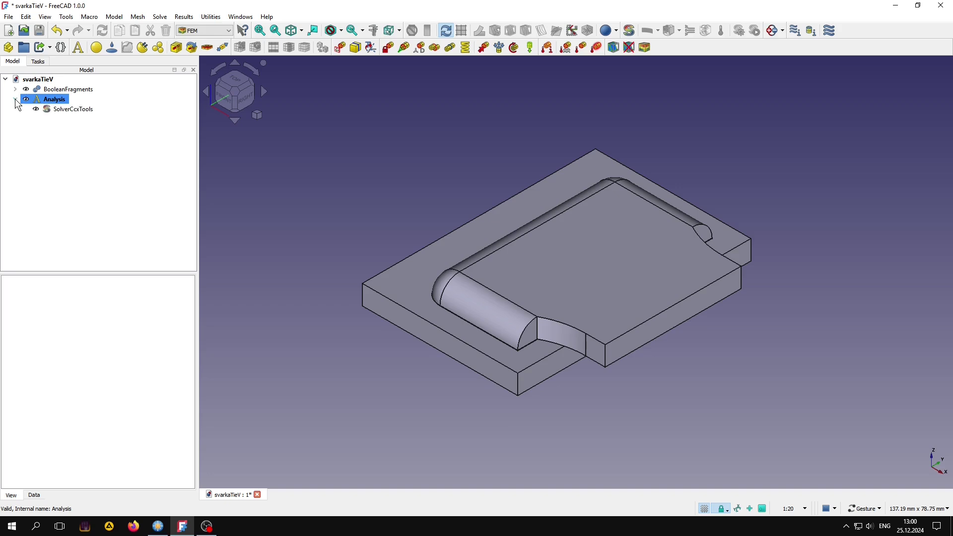
left_click(73, 91)
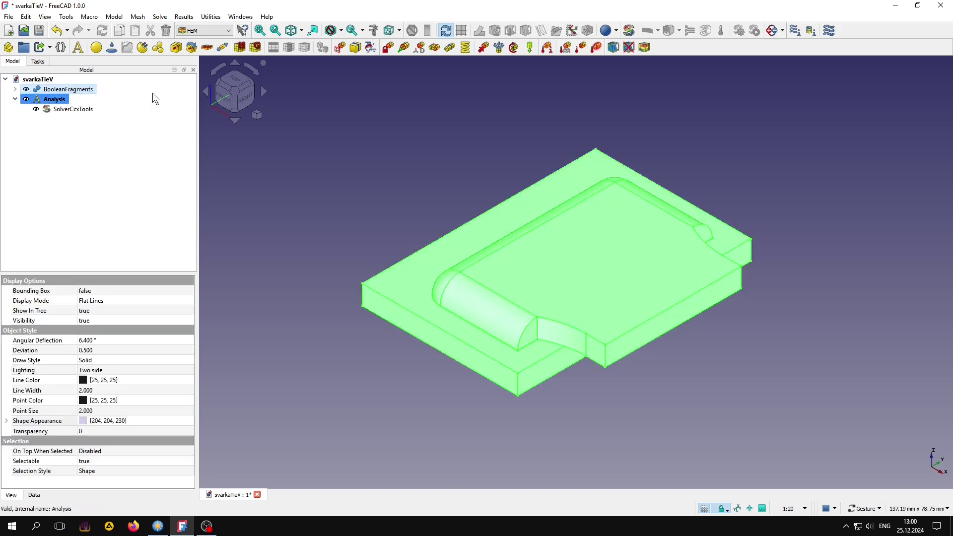
left_click(254, 47)
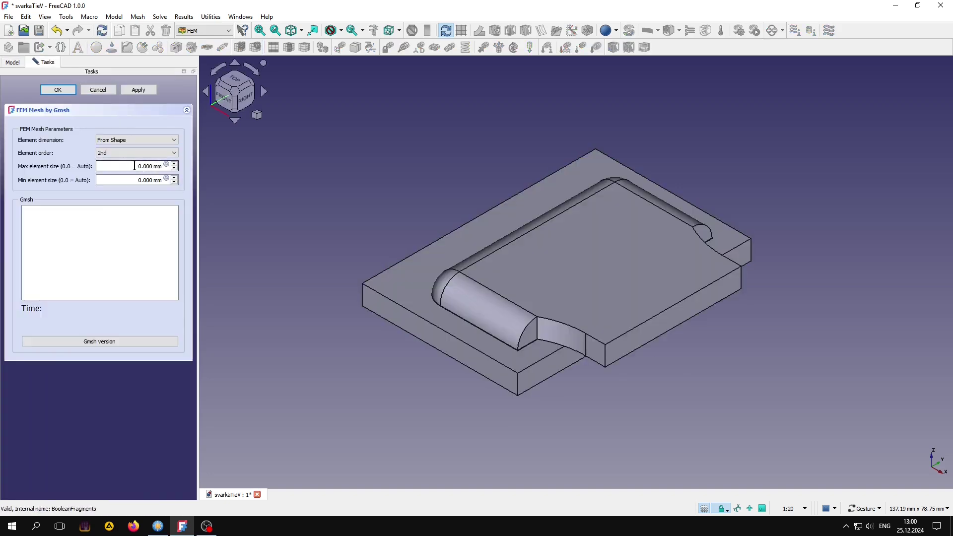
left_click(126, 153)
type("5.000")
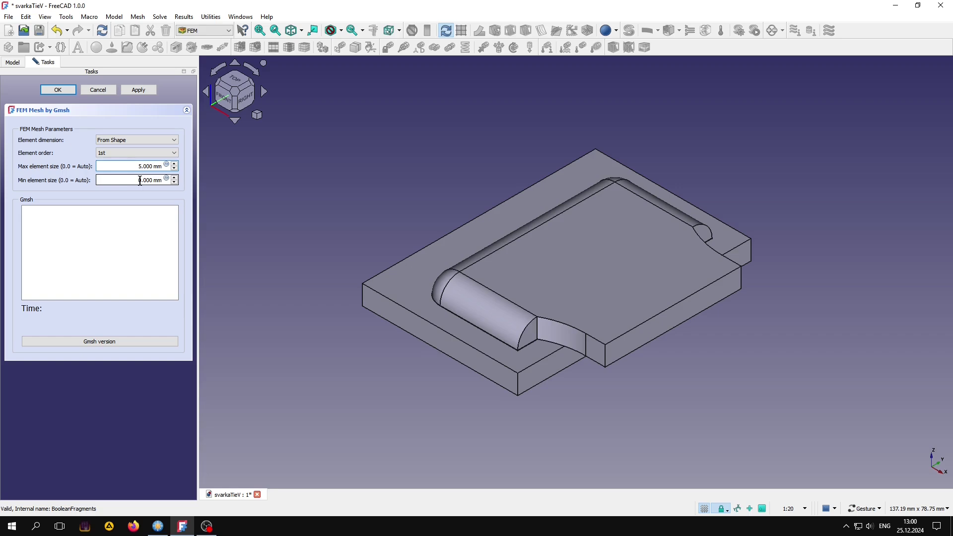
scroll(140, 181, "up", 1)
left_click(133, 89)
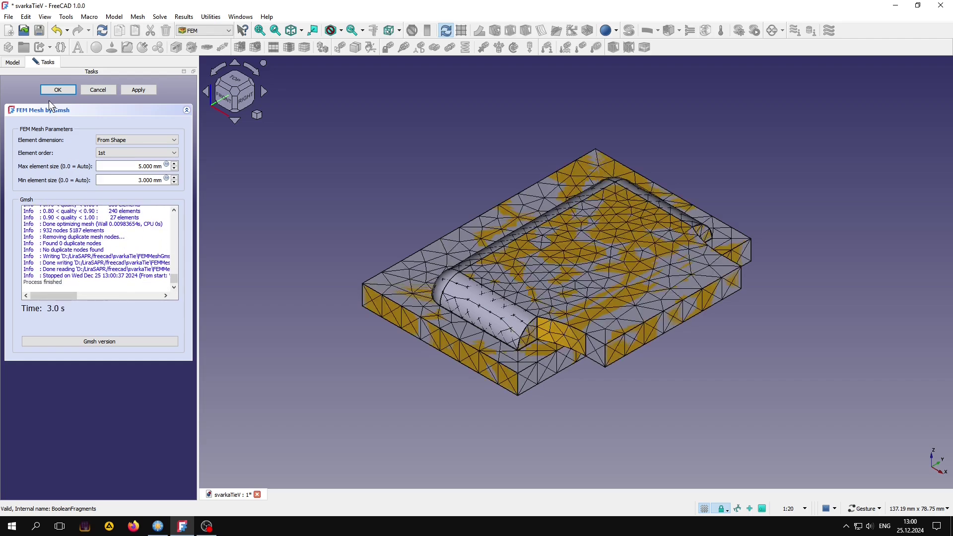
left_click(56, 91)
Step: Hide FEMMeshGmsh and add a CalculiX-Steel solid material to the Analysis
left_click(35, 119)
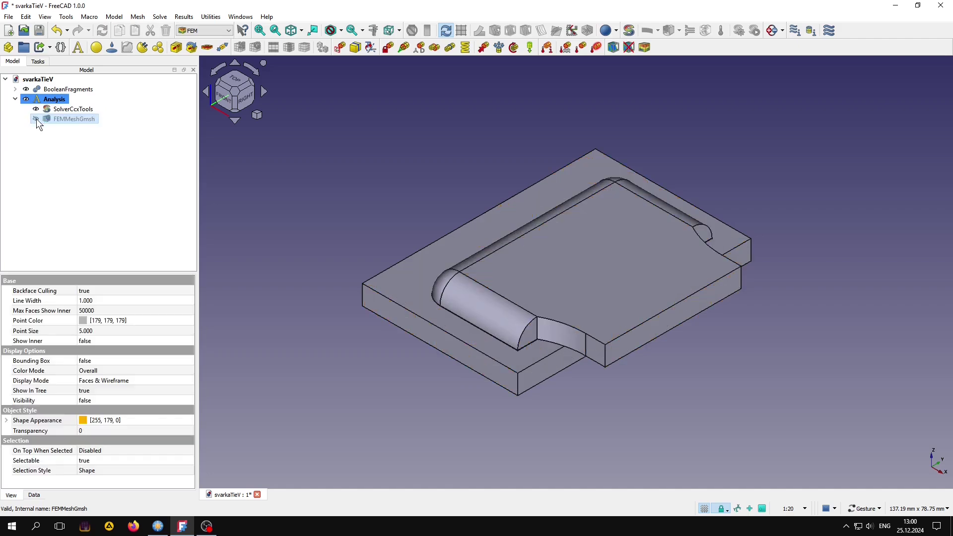
left_click(96, 47)
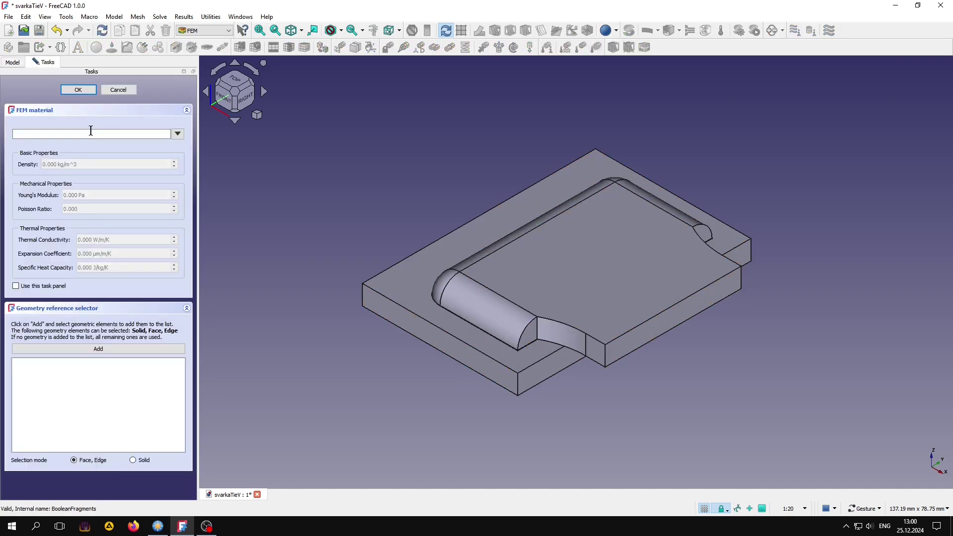
left_click(169, 134)
left_click(69, 166)
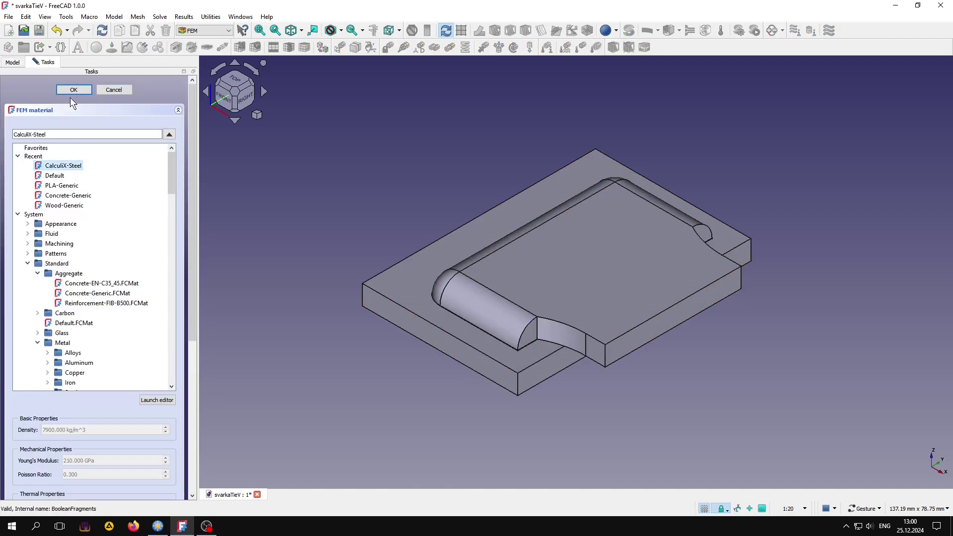
left_click(169, 134)
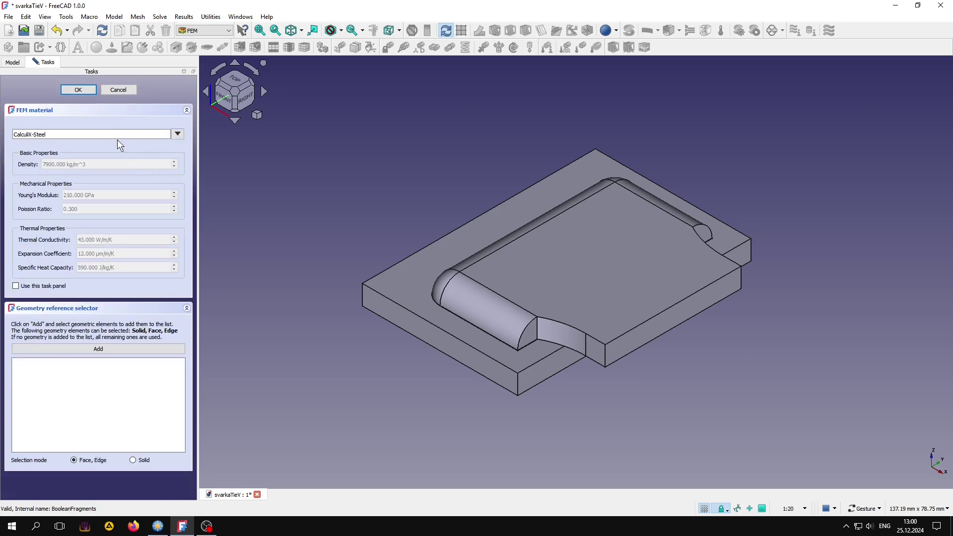
left_click(84, 90)
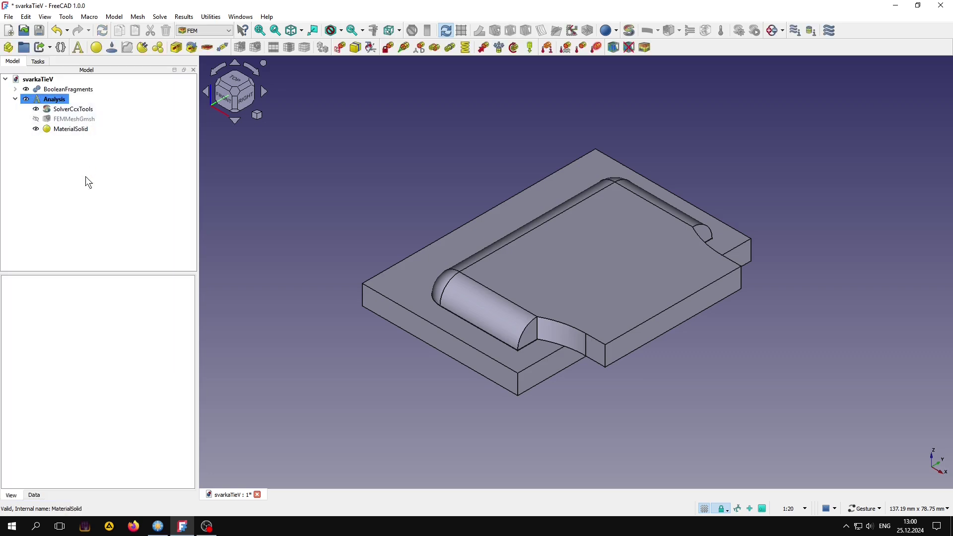
Step: Fix the base plate's front face with a fixed boundary condition
left_click(388, 48)
mouse_move(264, 240)
left_mouse_down()
mouse_move(388, 209)
mouse_move(687, 372)
mouse_move(760, 381)
left_mouse_up()
right_click_drag(760, 380, 791, 387)
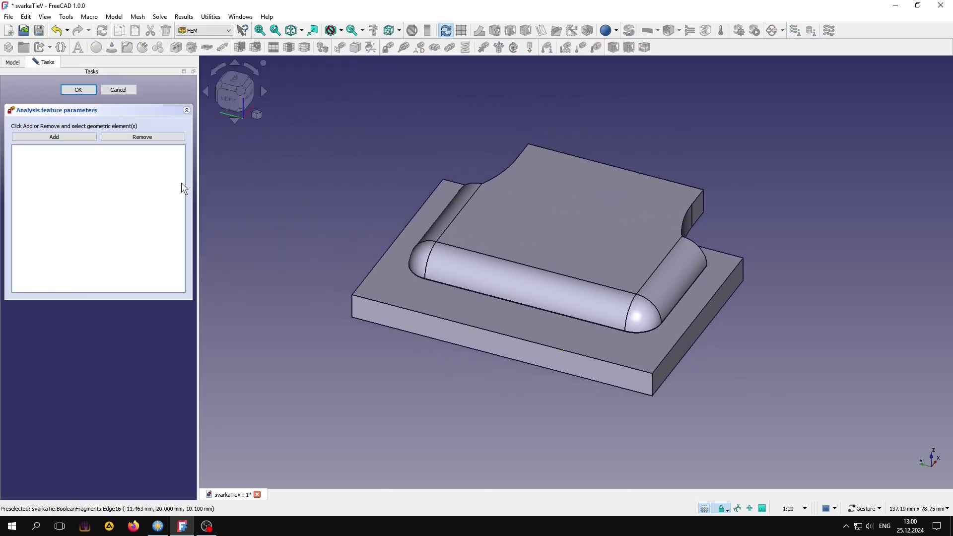
left_click(71, 137)
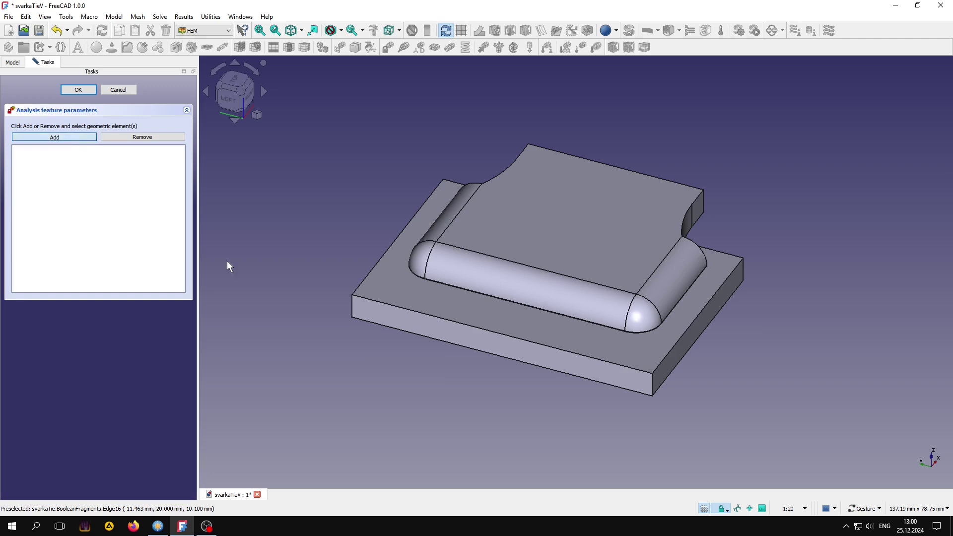
left_click(401, 320)
left_click(79, 90)
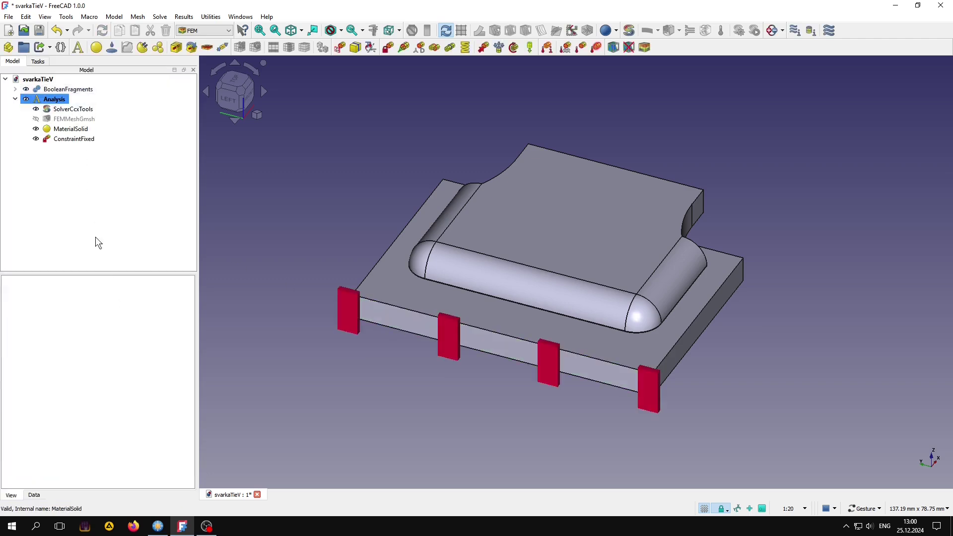
Step: Reduce the ConstraintFixed symbol scale to 0.7, then orbit to view the underside
left_click(73, 139)
left_click(120, 348)
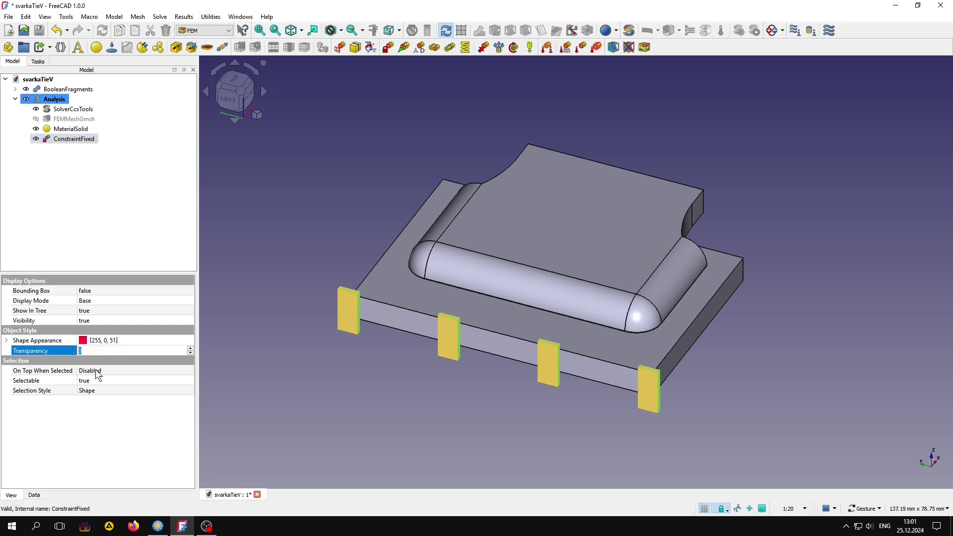
left_click(33, 494)
left_click(104, 340)
scroll(104, 339, "down", 1)
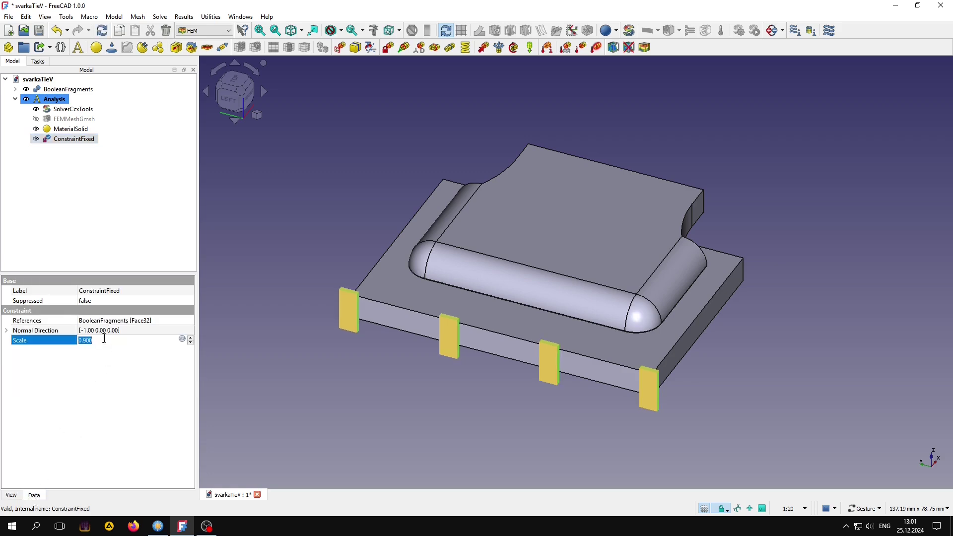
scroll(104, 339, "down", 2)
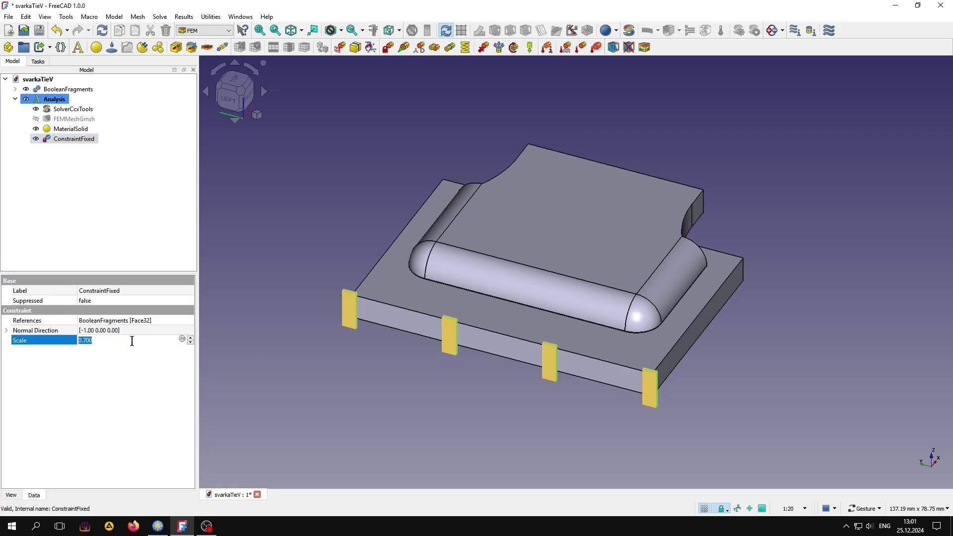
left_click(293, 362)
mouse_move(725, 373)
left_mouse_down()
mouse_move(470, 381)
mouse_move(400, 248)
left_mouse_up()
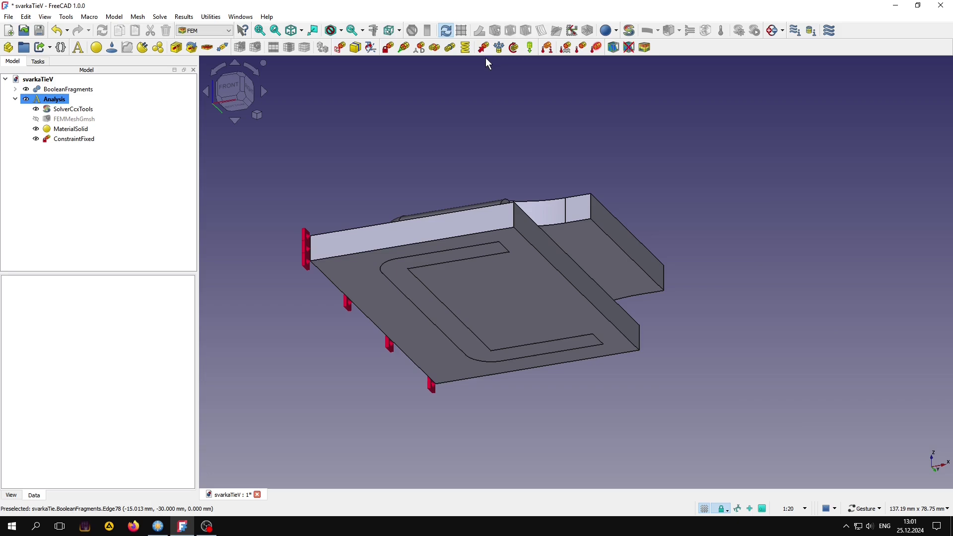
Step: Constrain z-displacement to 0 mm on the bottom, slot and right pocket faces
left_click(420, 48)
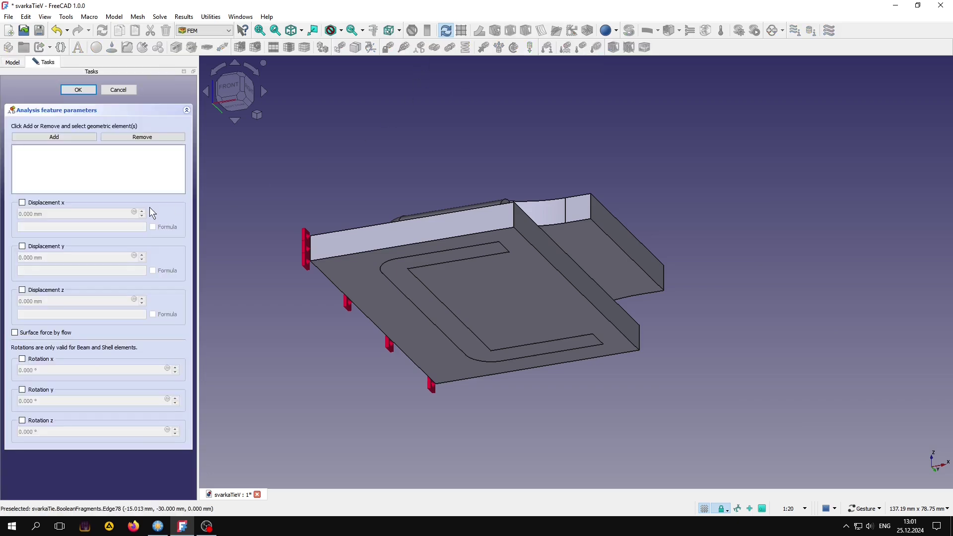
left_click(23, 290)
left_click(62, 137)
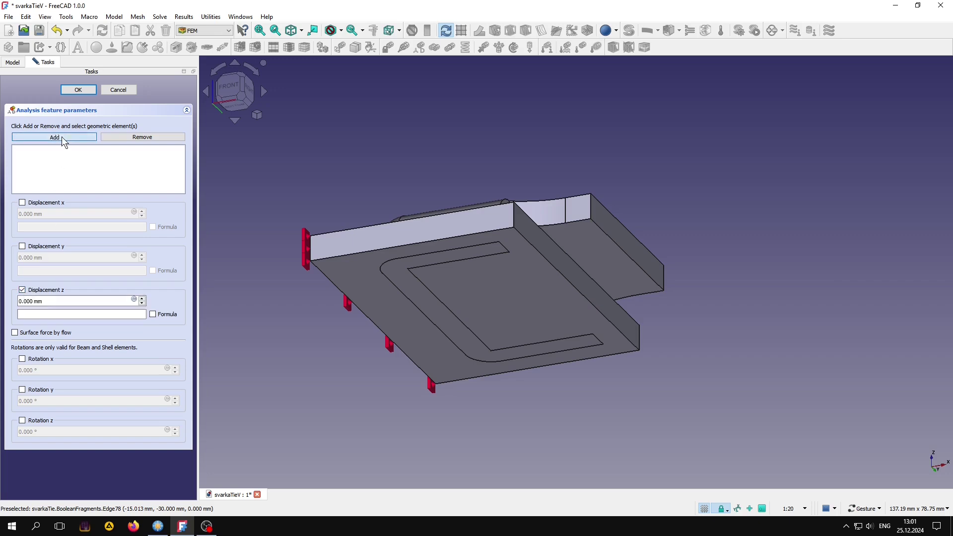
left_click(387, 302)
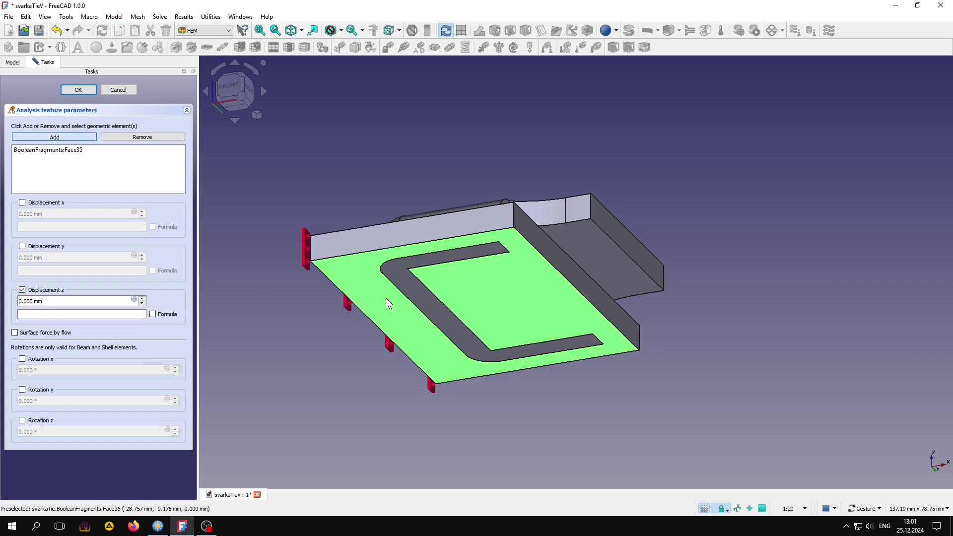
left_click(415, 298)
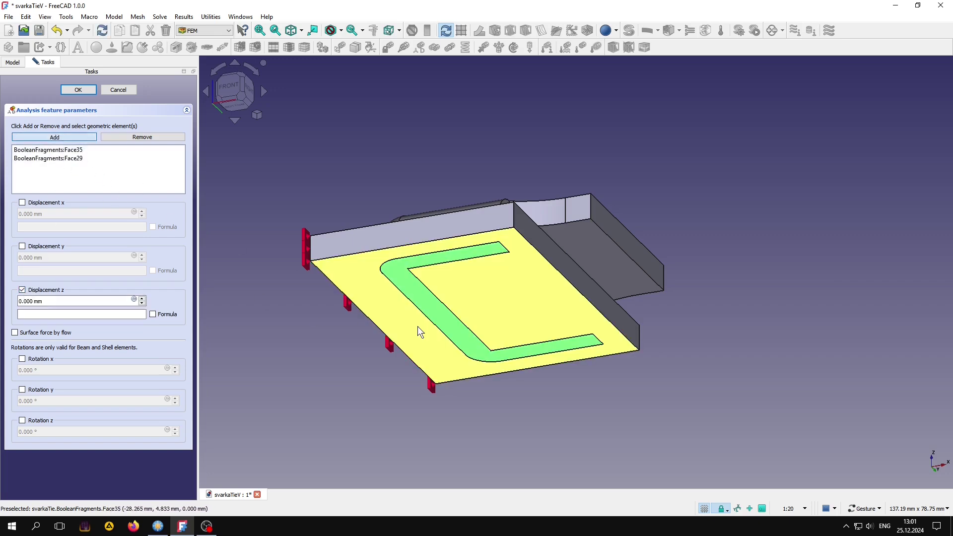
left_click(592, 252)
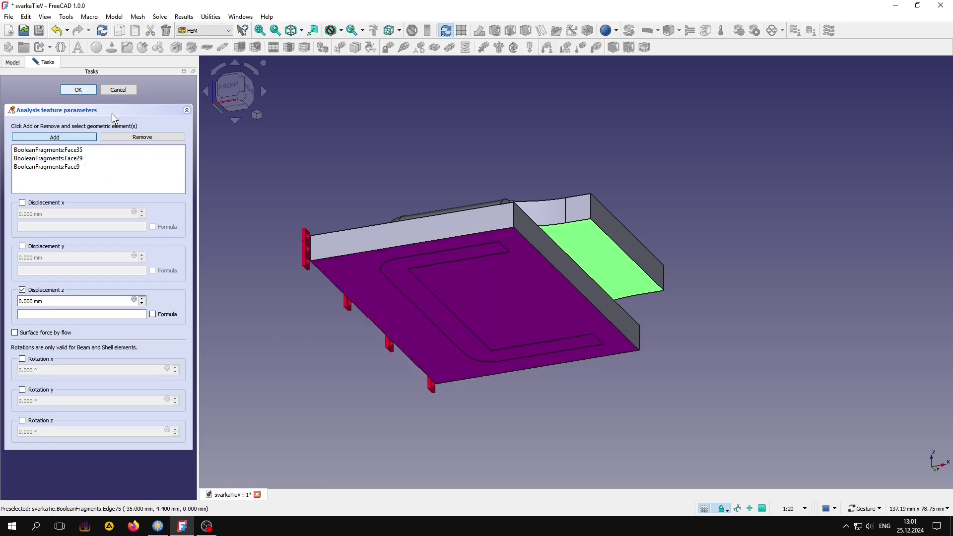
left_click(78, 89)
Step: Reduce the ConstraintDisplacement symbol scale to 0.8 and deselect it
left_click_drag(377, 378, 431, 330)
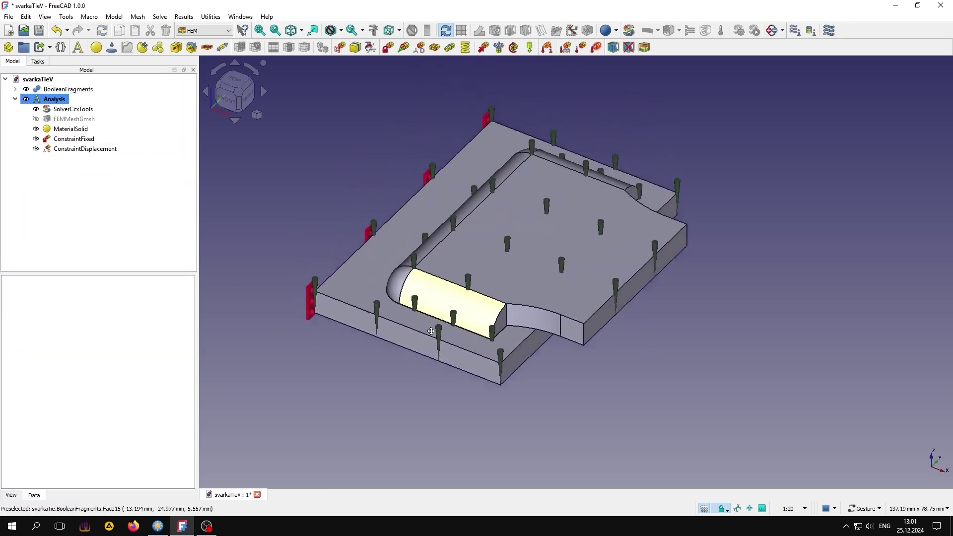
left_click(90, 150)
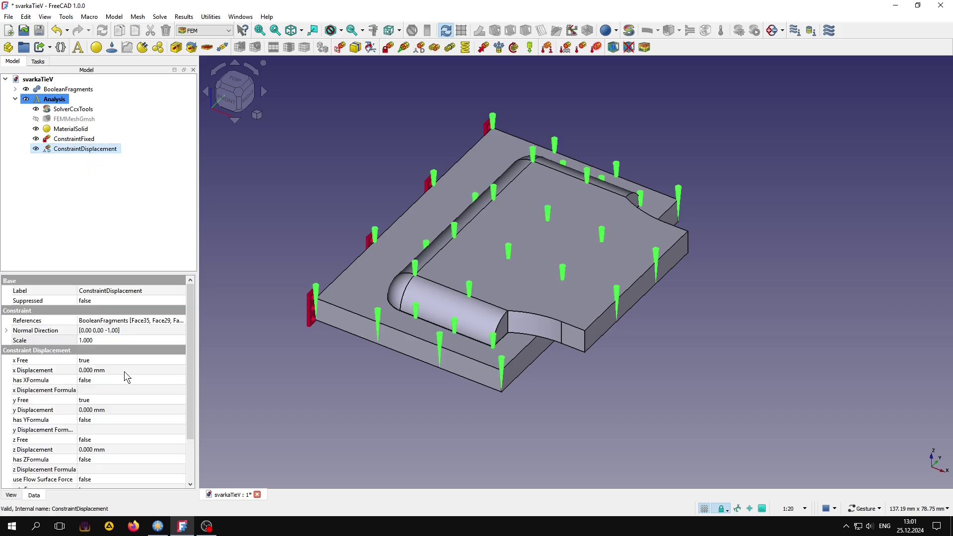
left_click(130, 340)
scroll(130, 339, "down", 3)
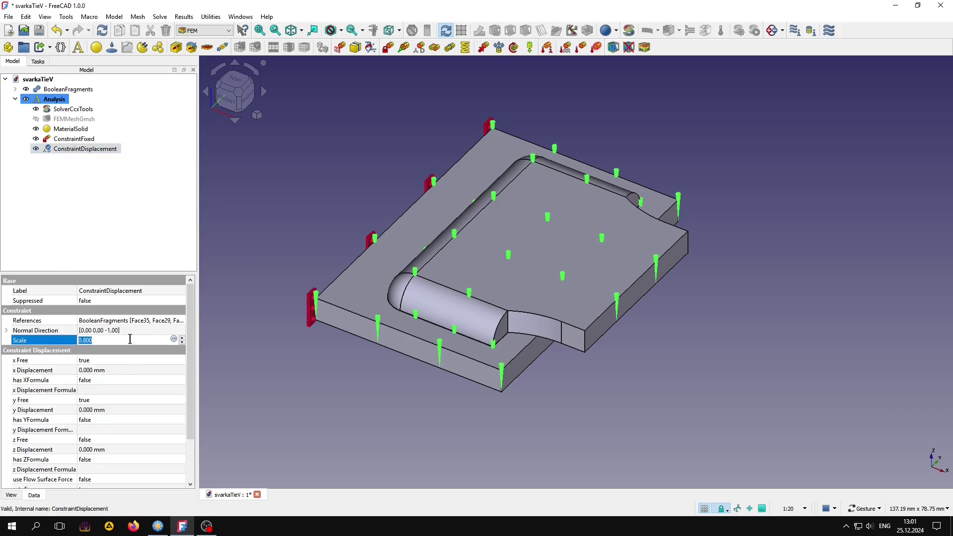
left_click(290, 385)
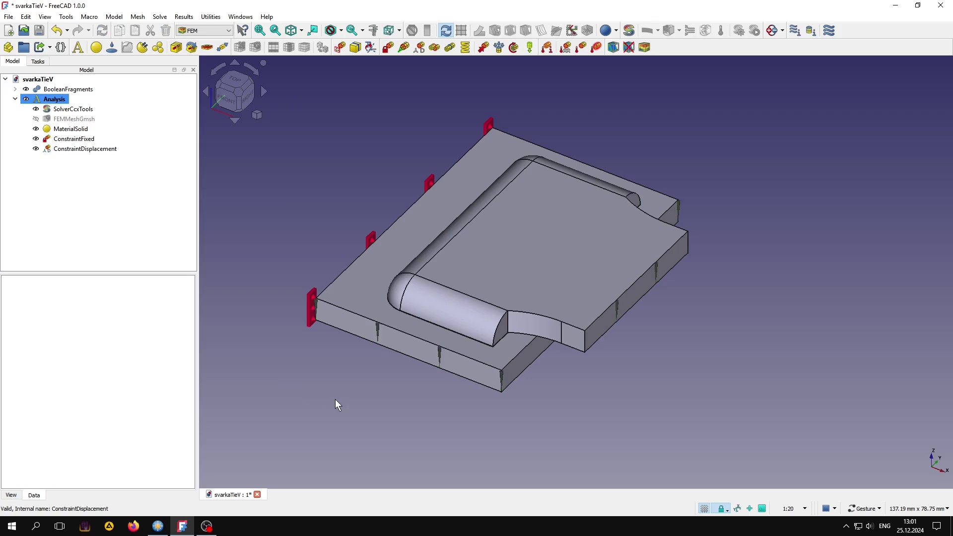
Step: Apply a 30000 N force to the plate's end face (Face2)
left_click(483, 47)
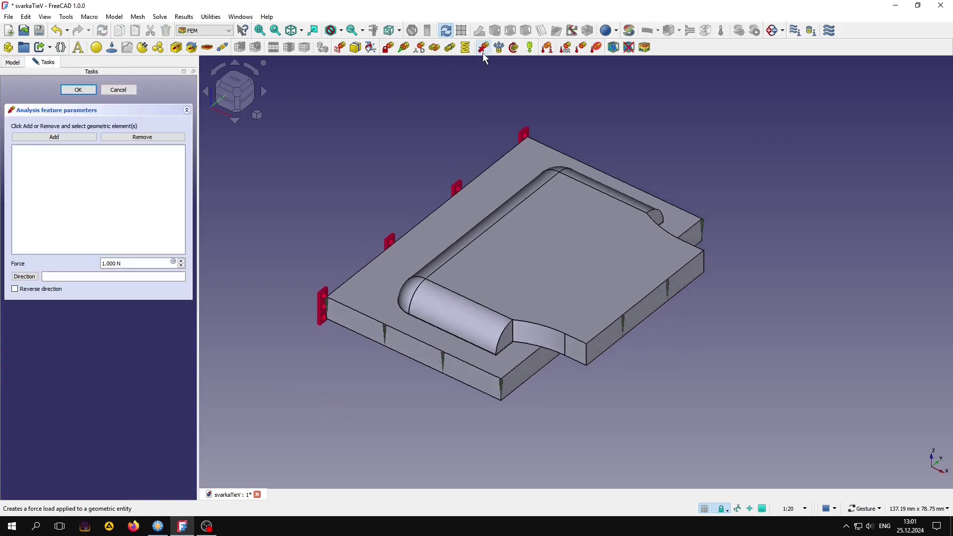
double_click(103, 263)
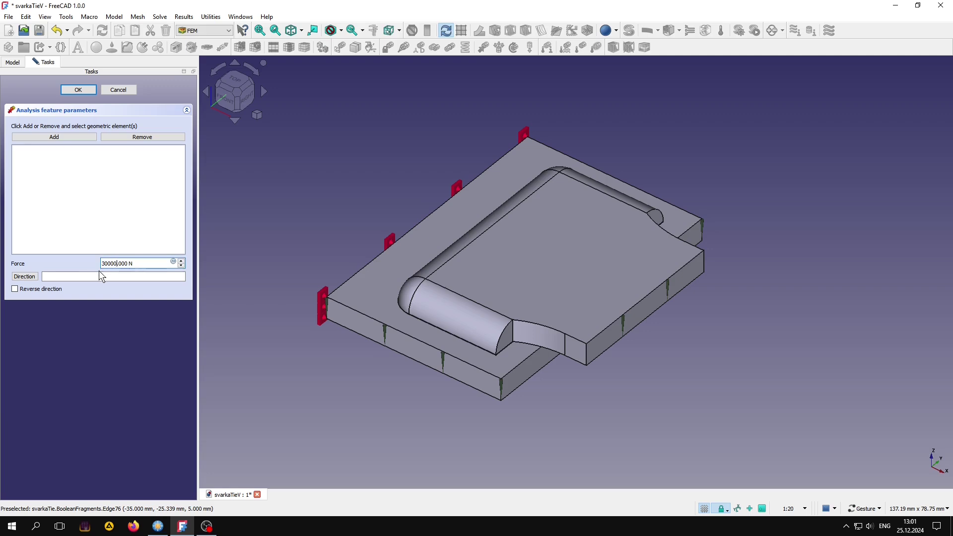
type("30000")
left_click(65, 138)
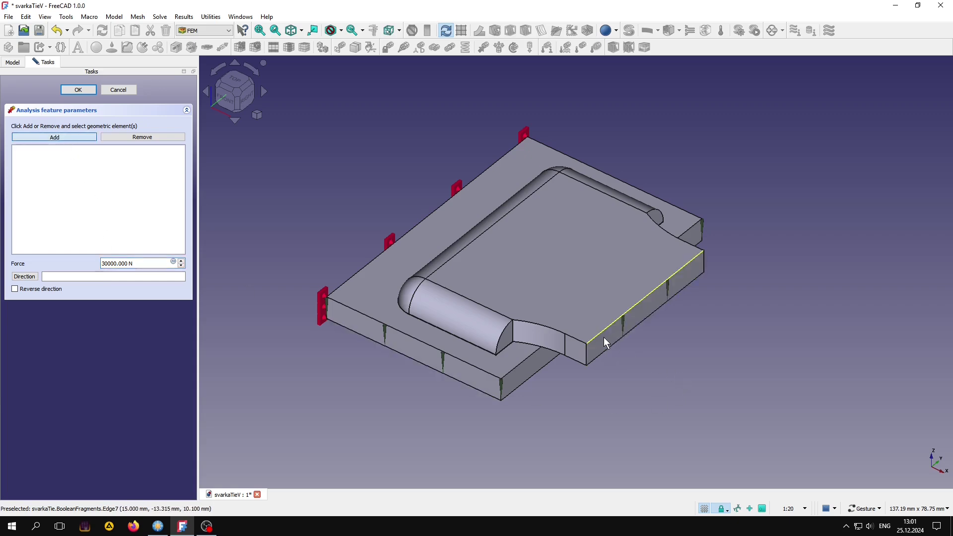
left_click(608, 347)
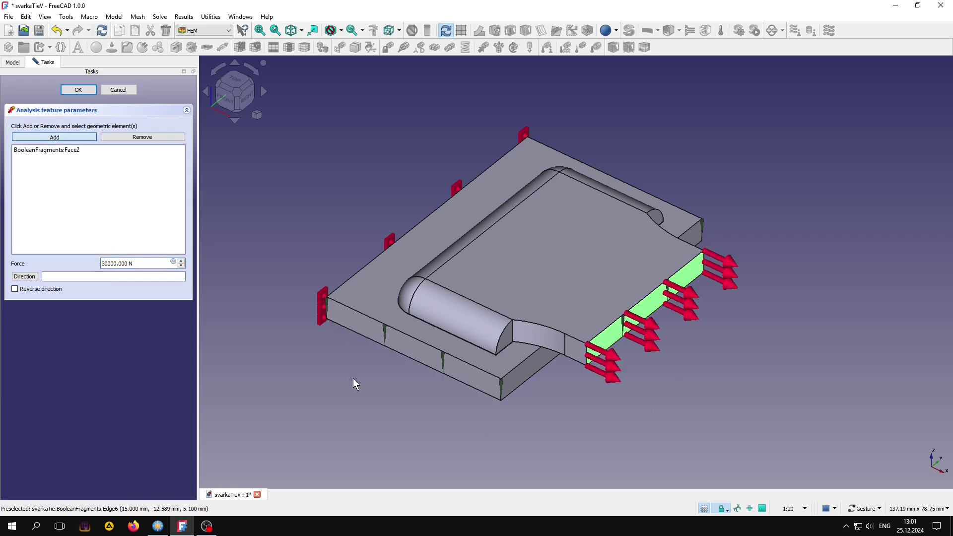
left_click(79, 90)
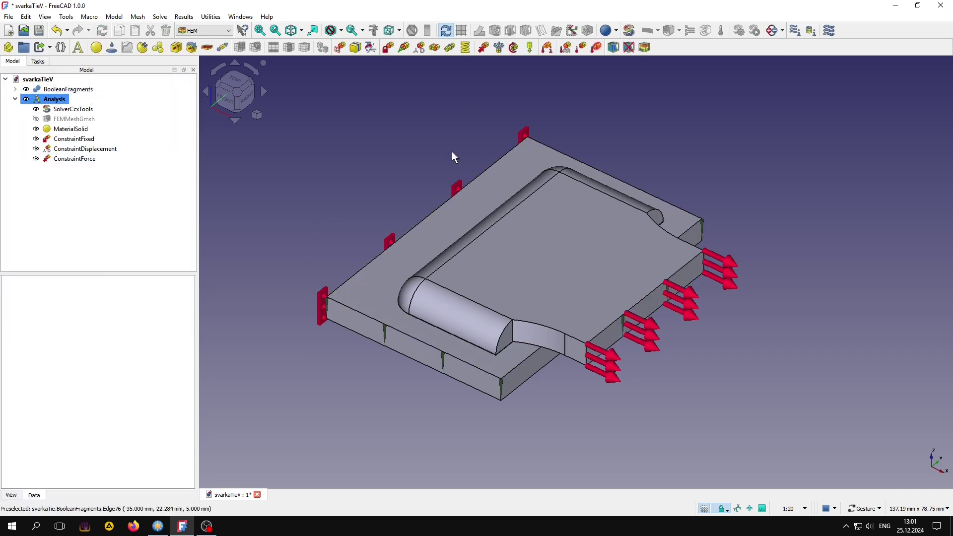
right_click_drag(449, 155, 450, 159)
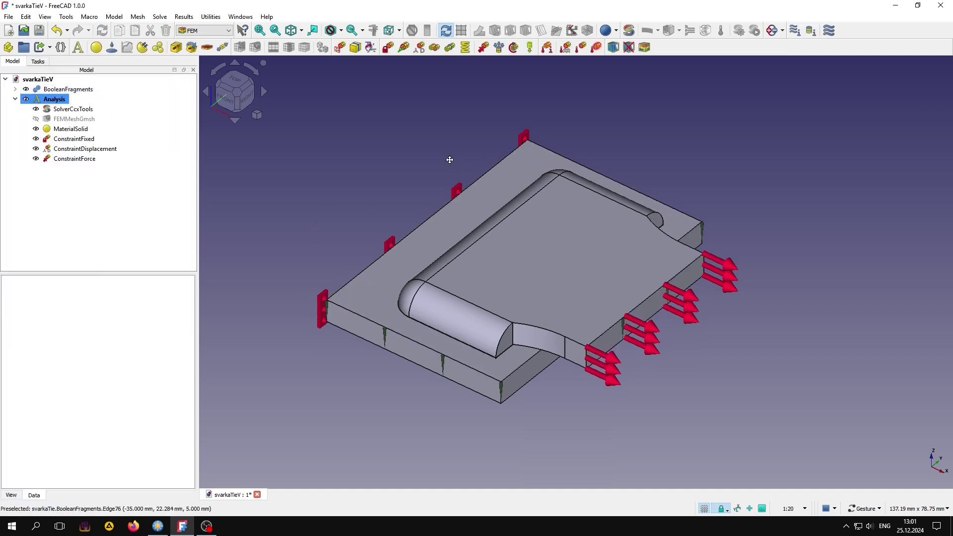
Step: Slice the plate with a clipping plane and zoom in on the weld groove cross-section
left_click(614, 48)
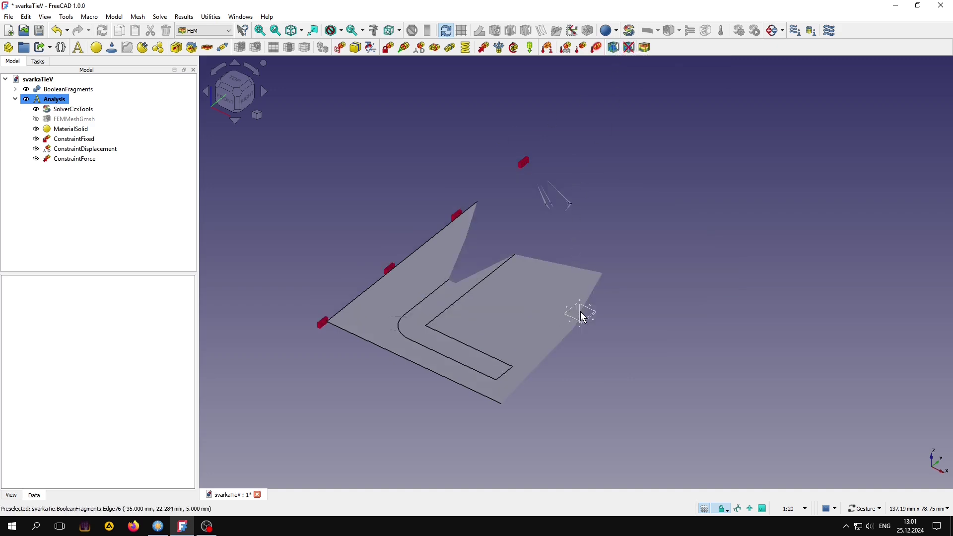
mouse_move(583, 317)
left_mouse_down()
mouse_move(583, 272)
mouse_move(599, 292)
left_mouse_up()
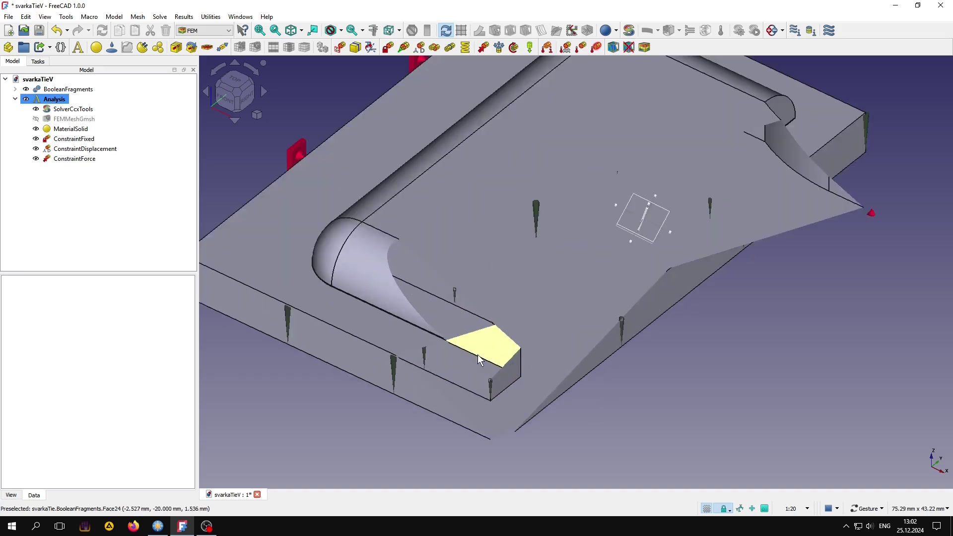
scroll(478, 354, "up", 3)
scroll(466, 351, "up", 4)
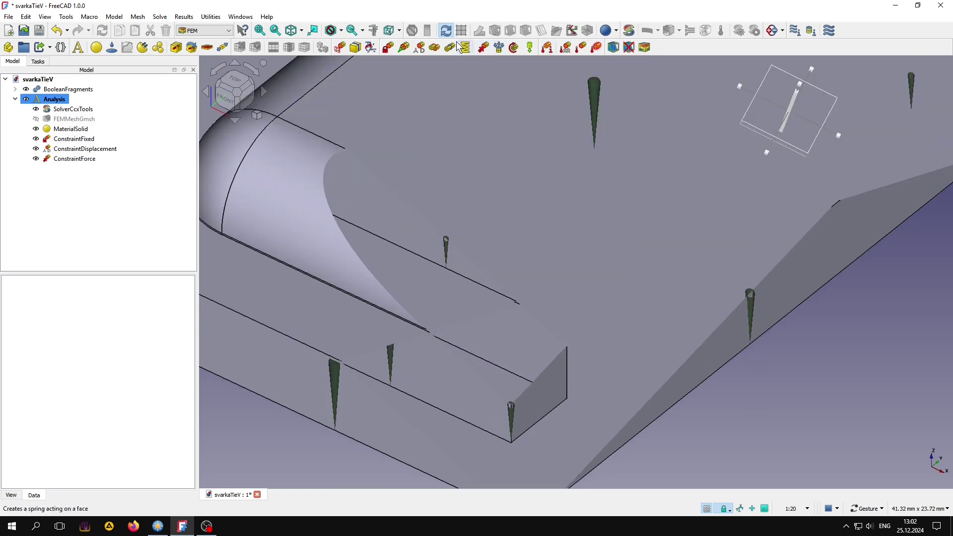
Step: Start a tie constraint with Face18 as its first reference, orbiting to a side view
left_click(451, 48)
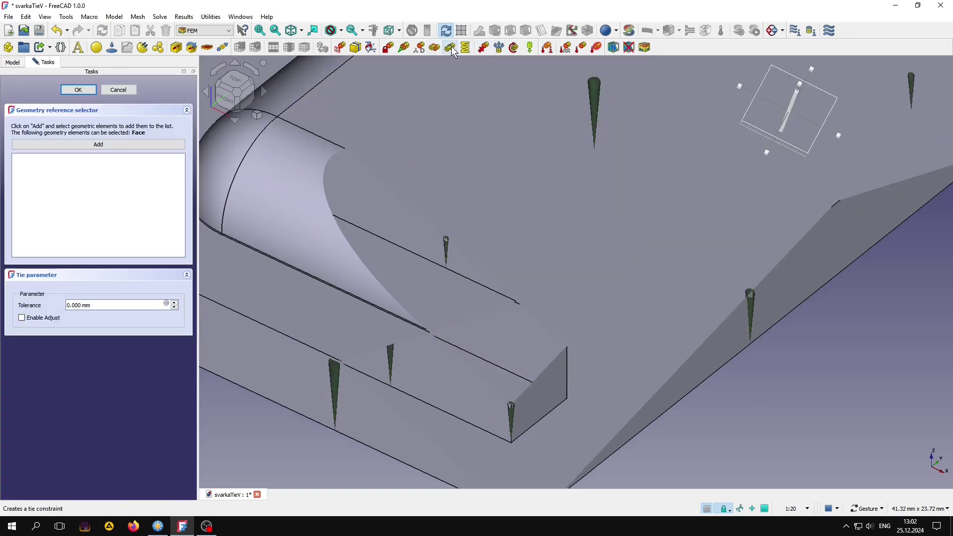
left_click(73, 144)
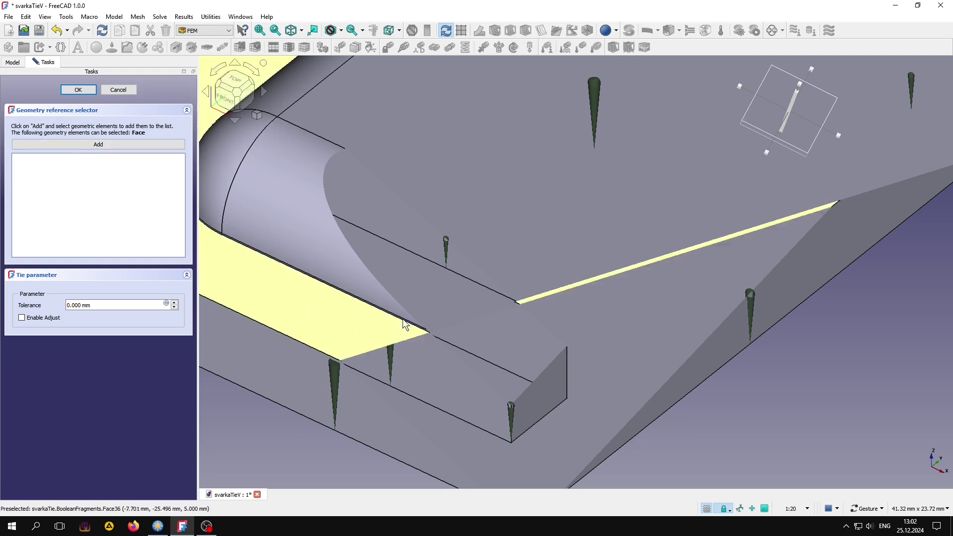
left_click(430, 296)
scroll(430, 295, "down", 5)
mouse_move(429, 296)
left_mouse_down()
mouse_move(478, 296)
mouse_move(451, 312)
left_mouse_up()
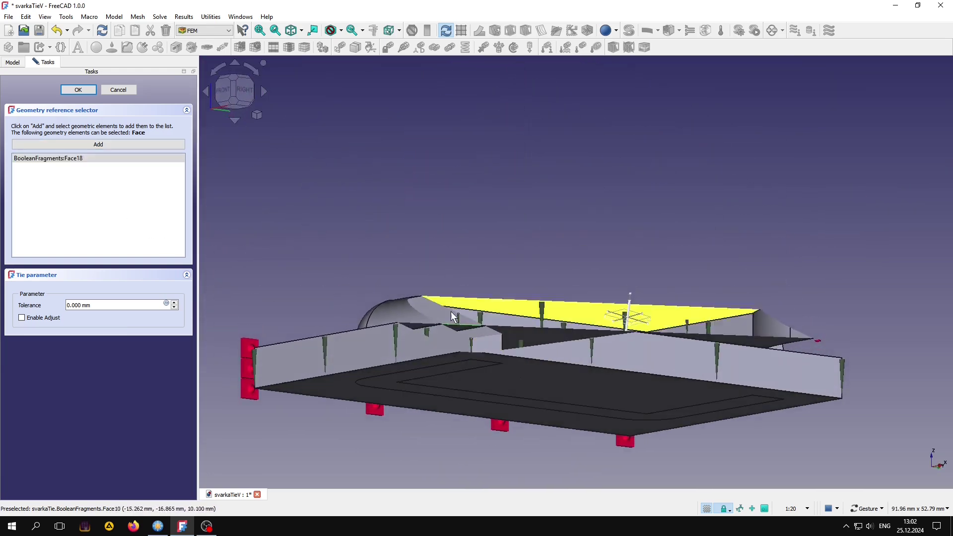
scroll(459, 329, "up", 5)
scroll(461, 329, "up", 3)
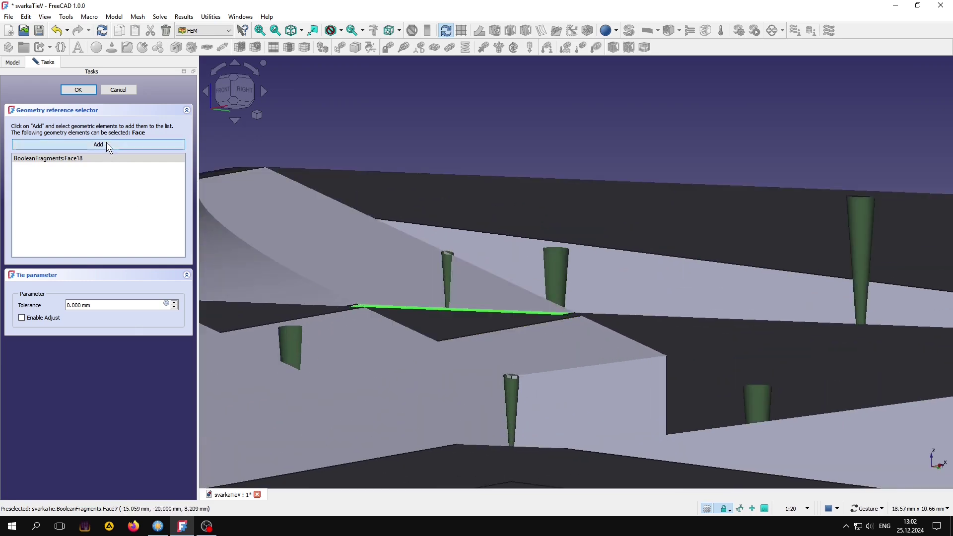
Step: Add Face30 to the tie, adjust its tolerance, and confirm the ConstraintTie
left_click(106, 143)
left_click(427, 323)
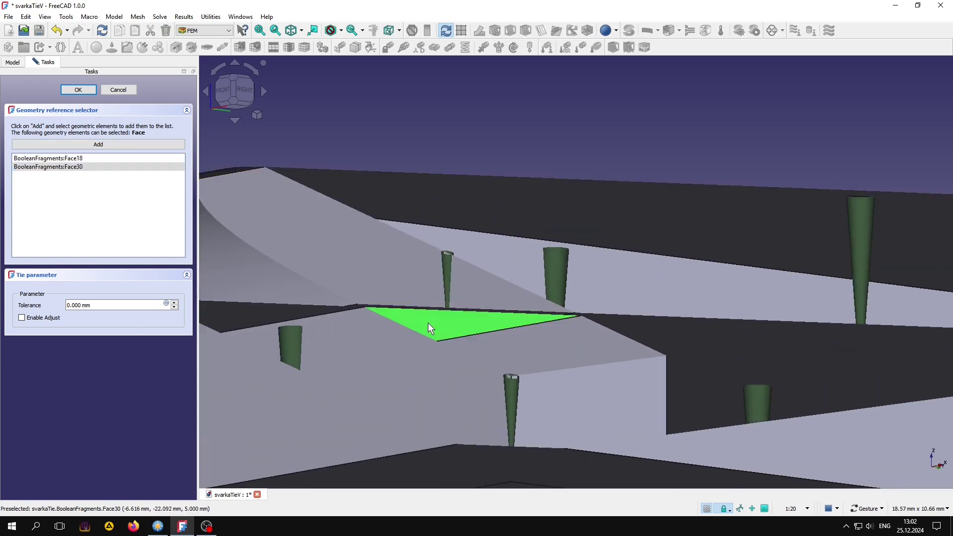
scroll(521, 226, "down", 4)
left_click_drag(518, 221, 484, 366)
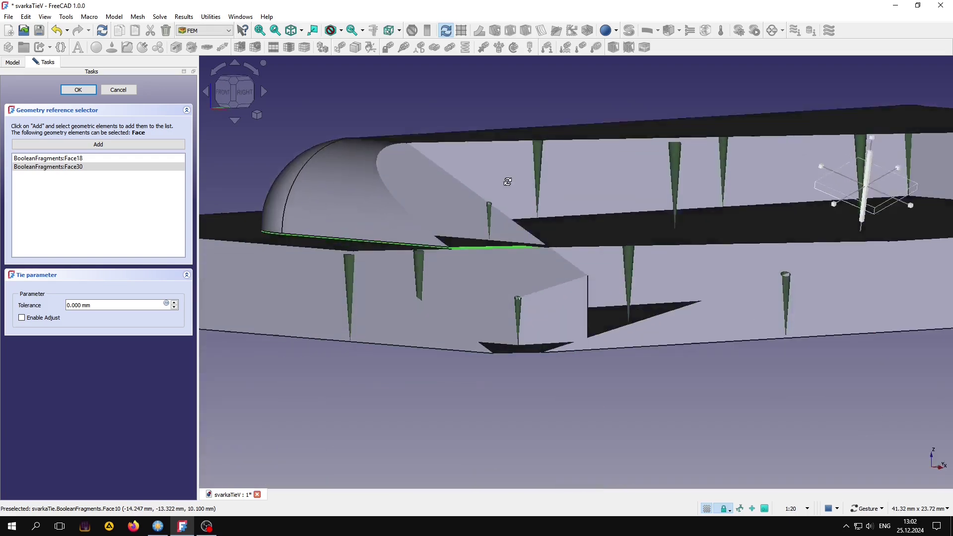
scroll(484, 367, "down", 3)
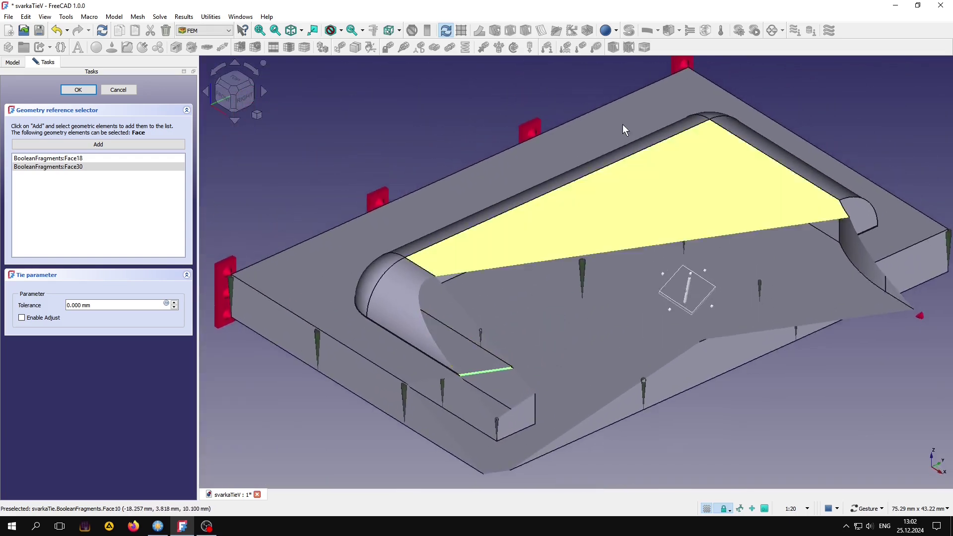
left_click(73, 304)
type("0.100")
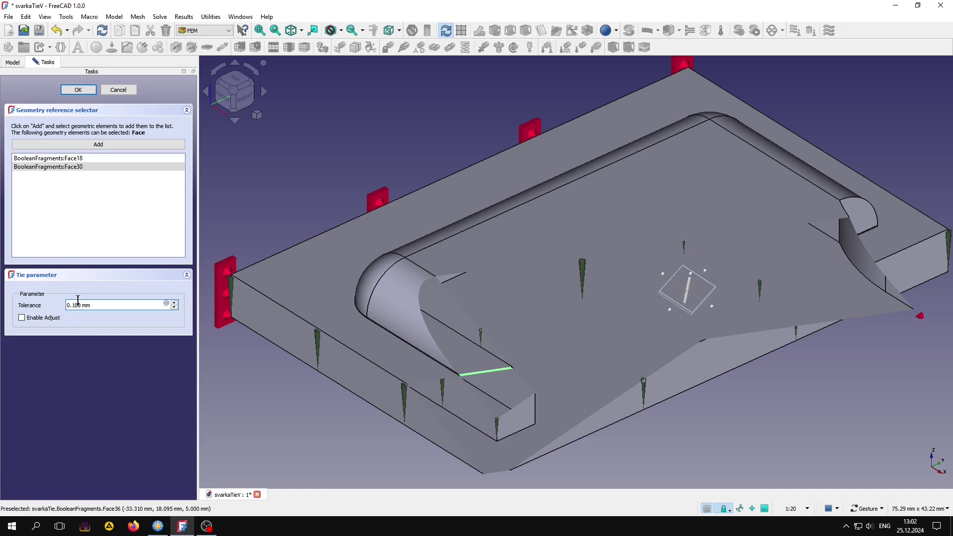
left_click(78, 90)
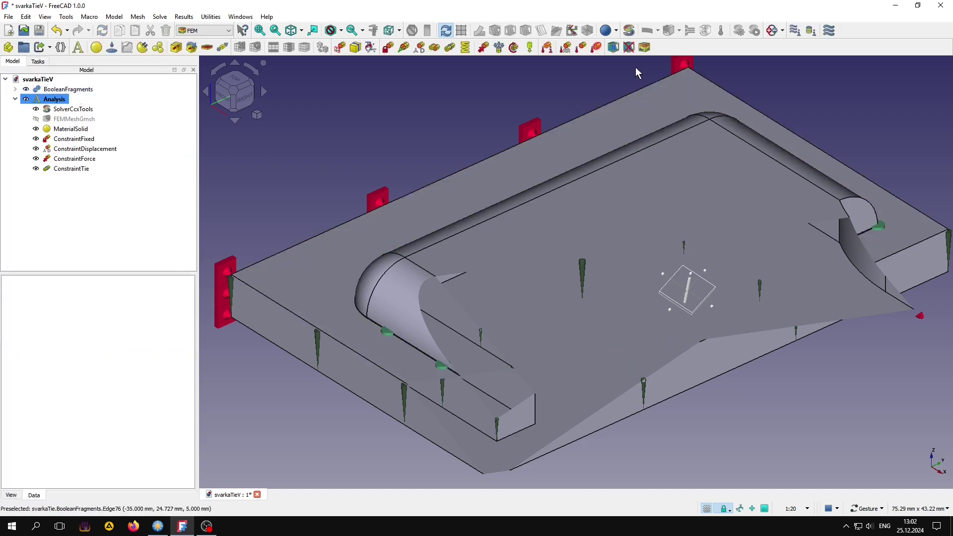
scroll(637, 73, "down", 2)
scroll(437, 246, "down", 2)
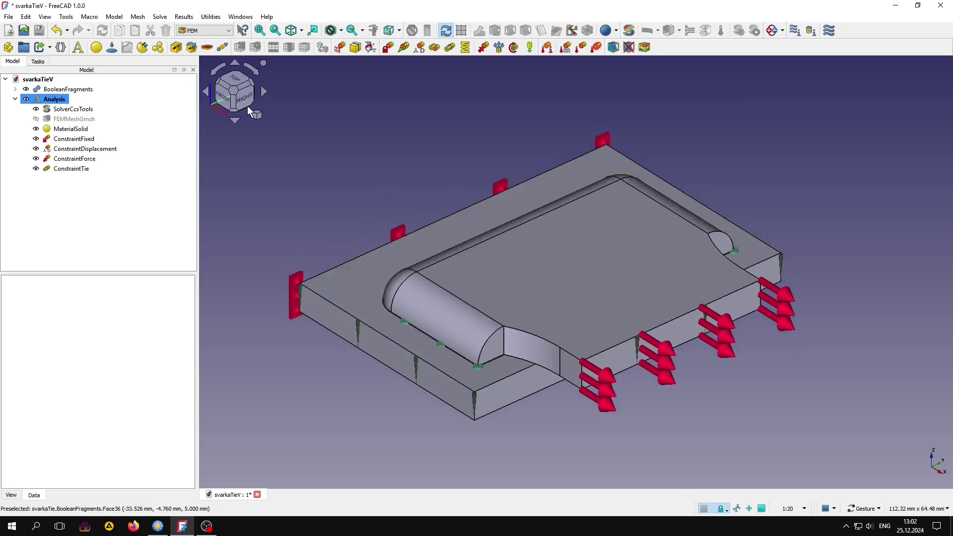
Step: Write the .inp file and run the static CalculiX solve, then close the solver panel
left_click(233, 90)
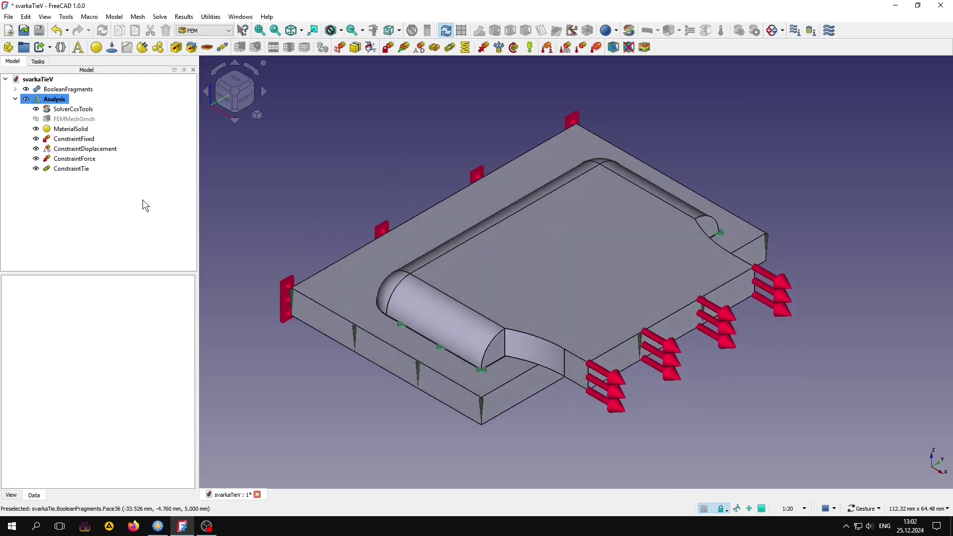
double_click(78, 114)
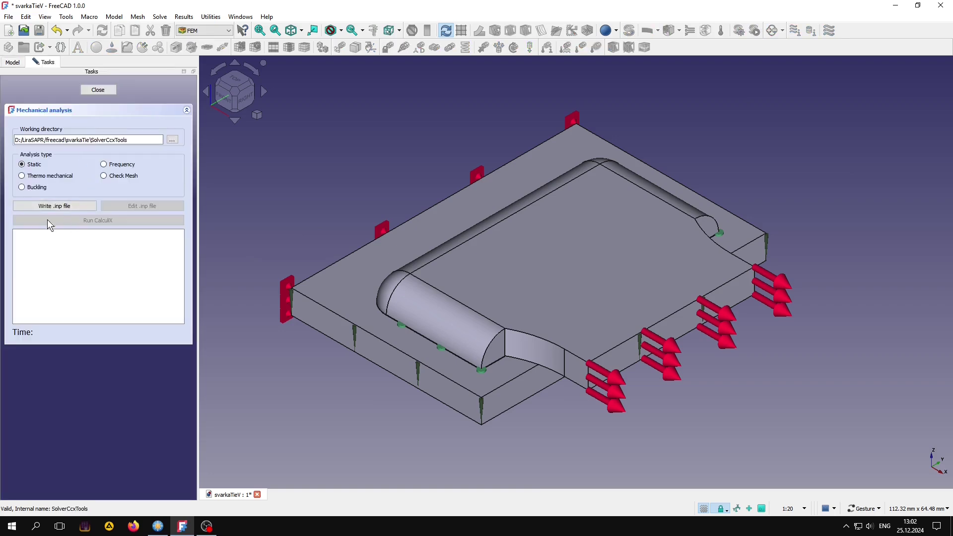
left_click(38, 204)
left_click(110, 220)
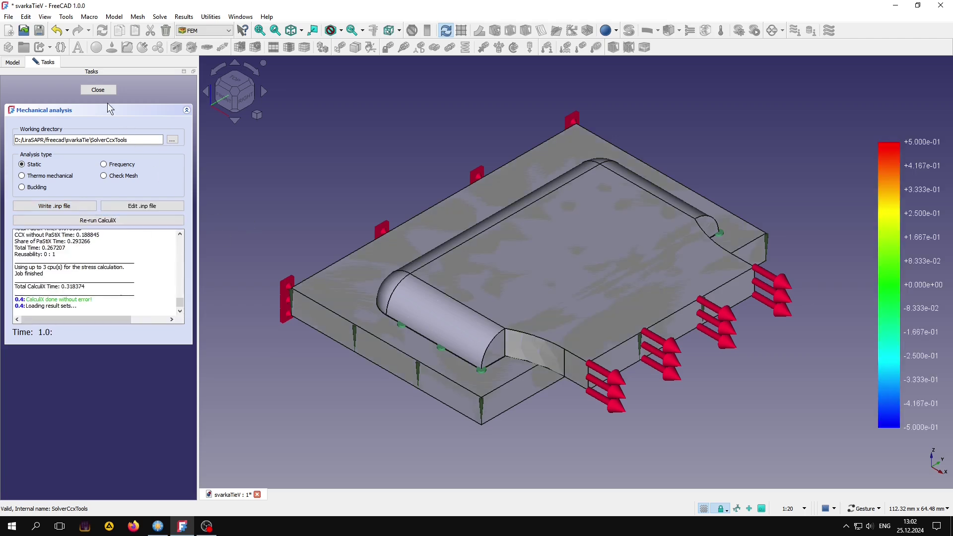
left_click(98, 91)
left_click(265, 188)
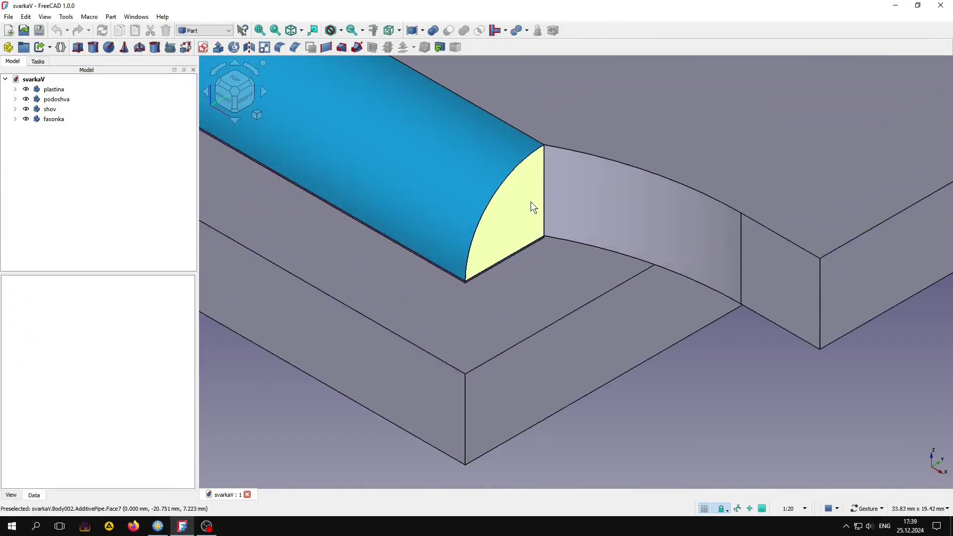
scroll(531, 233, "up", 1)
scroll(546, 287, "up", 3)
scroll(557, 305, "up", 2)
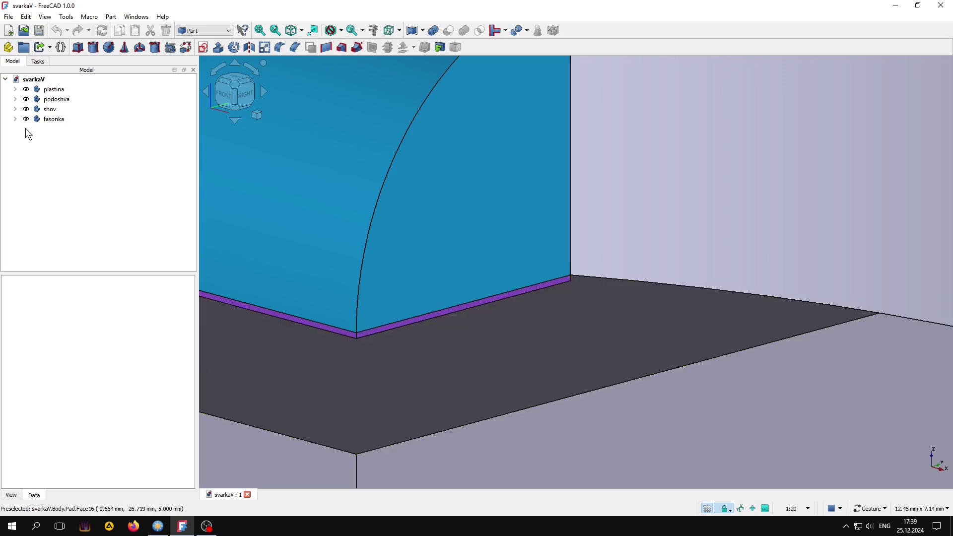
left_click(26, 119)
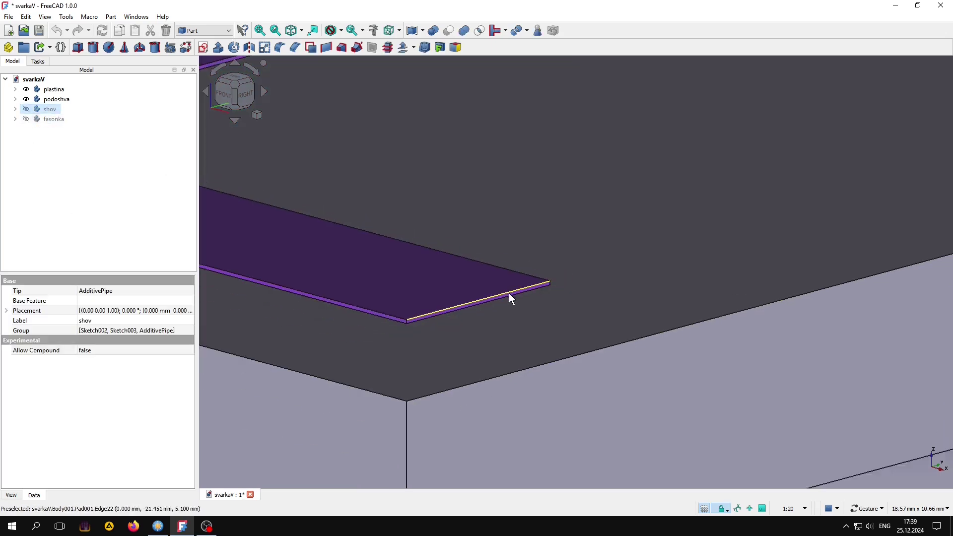
scroll(509, 297, "down", 5)
scroll(512, 260, "down", 3)
mouse_move(545, 253)
left_mouse_down()
mouse_move(550, 274)
mouse_move(474, 347)
left_mouse_up()
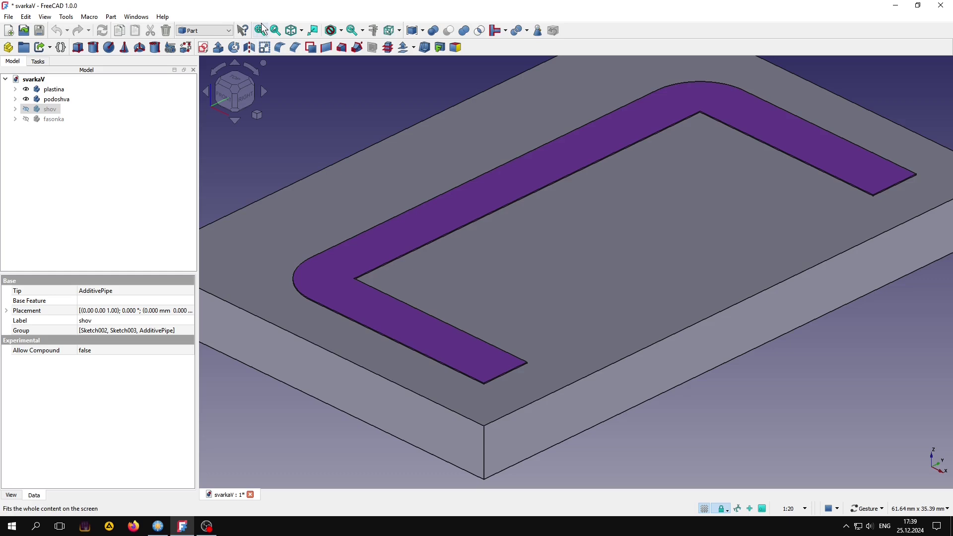
left_click(261, 31)
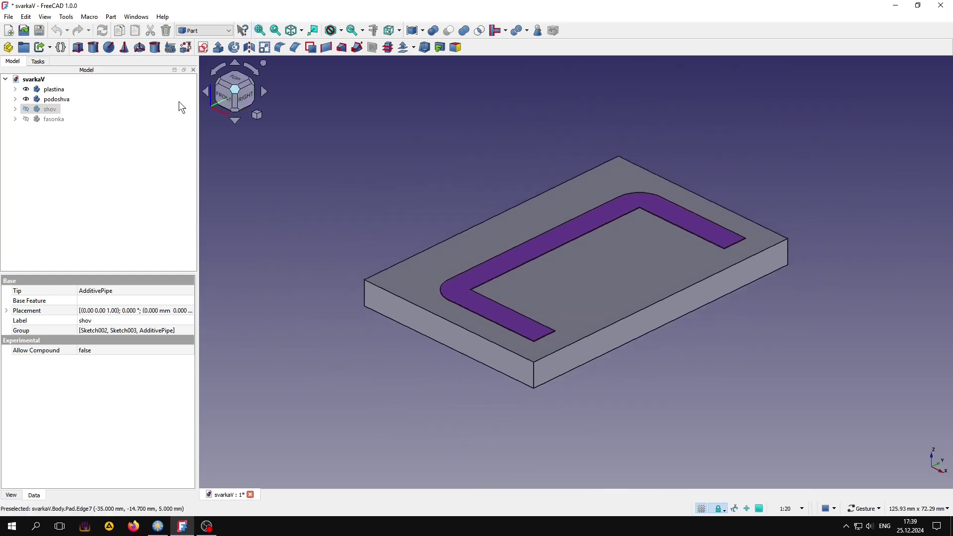
left_click(26, 119)
Step: Unhide the fasonka body and merge all four plate bodies into one BooleanFragments object
left_click(103, 162)
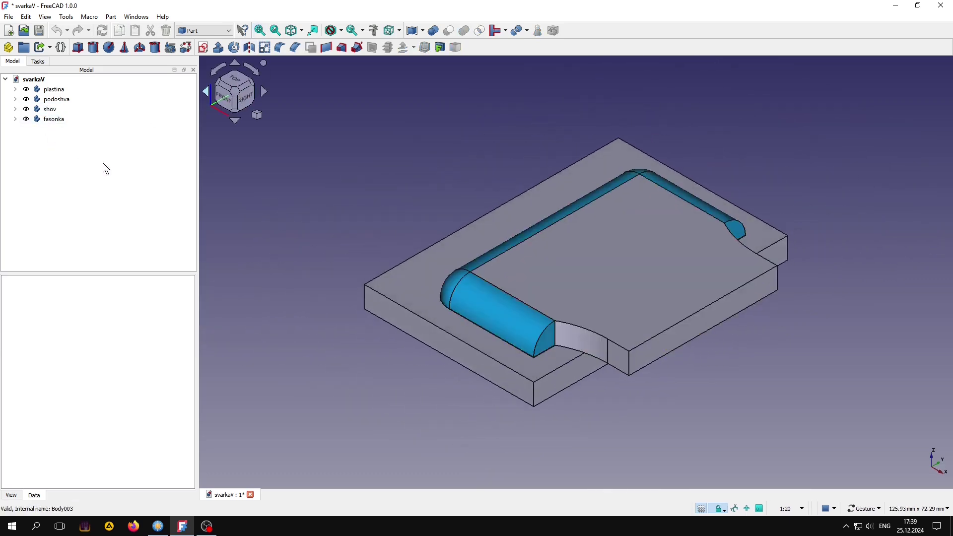
left_click_drag(105, 169, 55, 89)
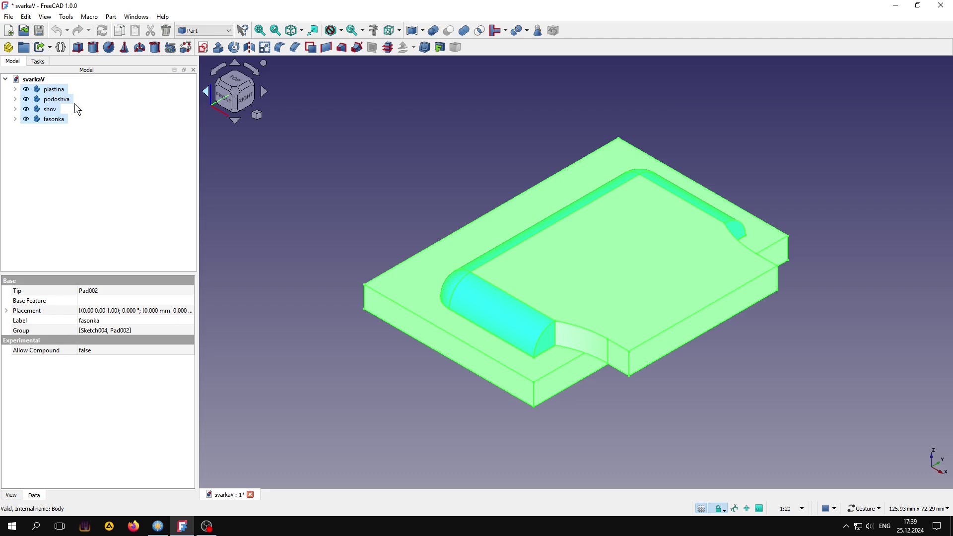
left_click(496, 32)
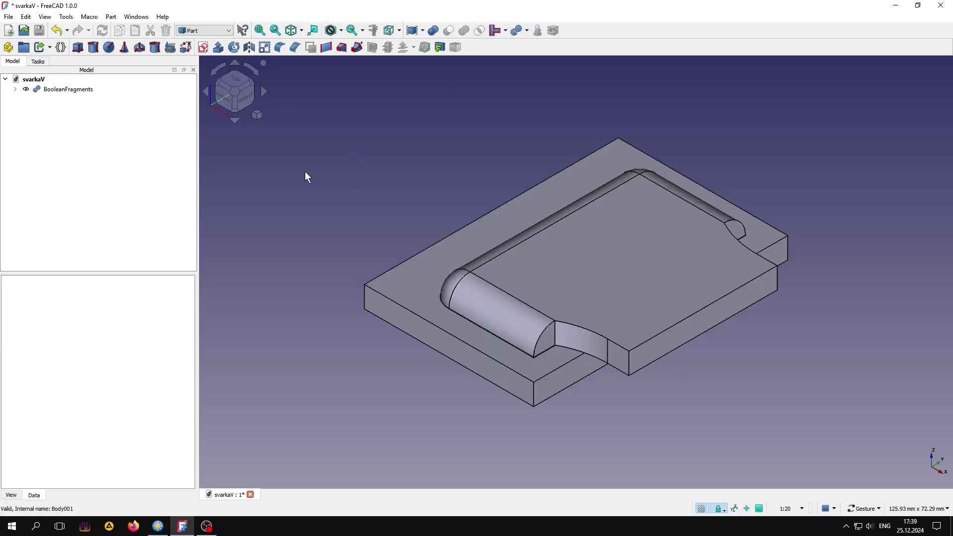
Step: Switch to the FEM workbench and create an Analysis containing the SolverCcxTools solver
left_click(211, 31)
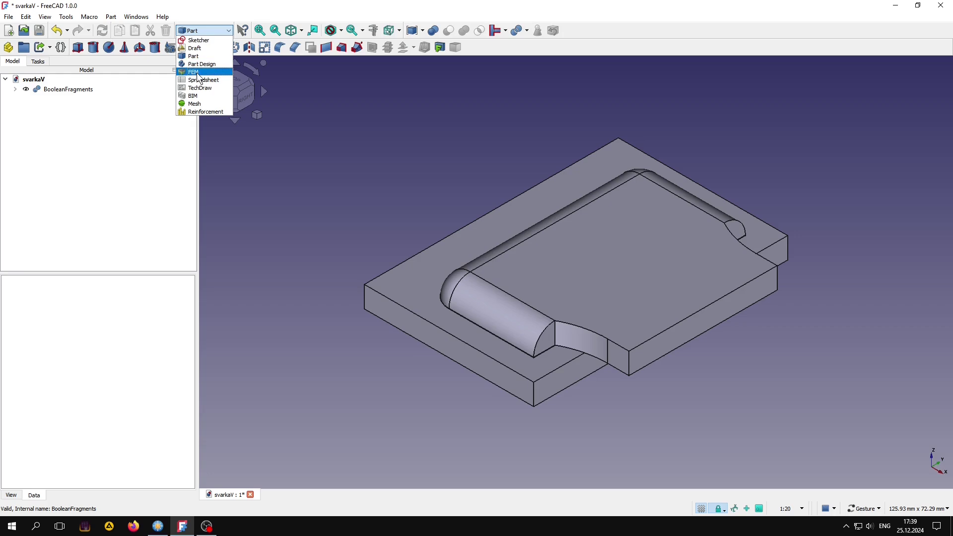
left_click(201, 64)
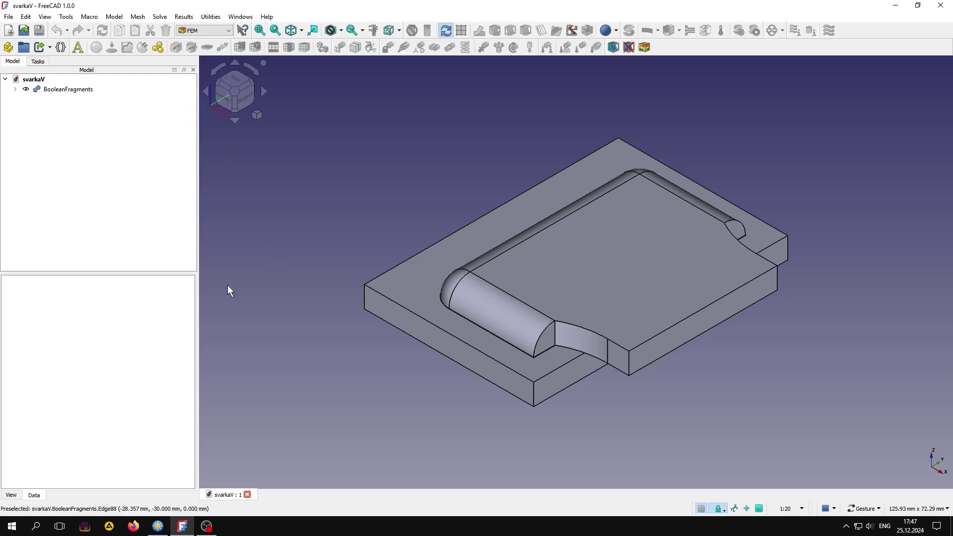
left_click(78, 48)
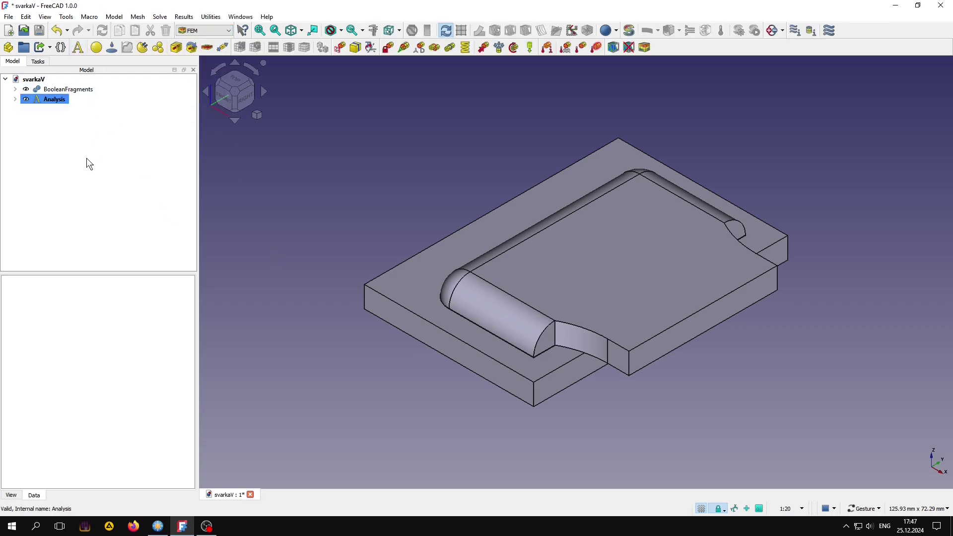
left_click(15, 99)
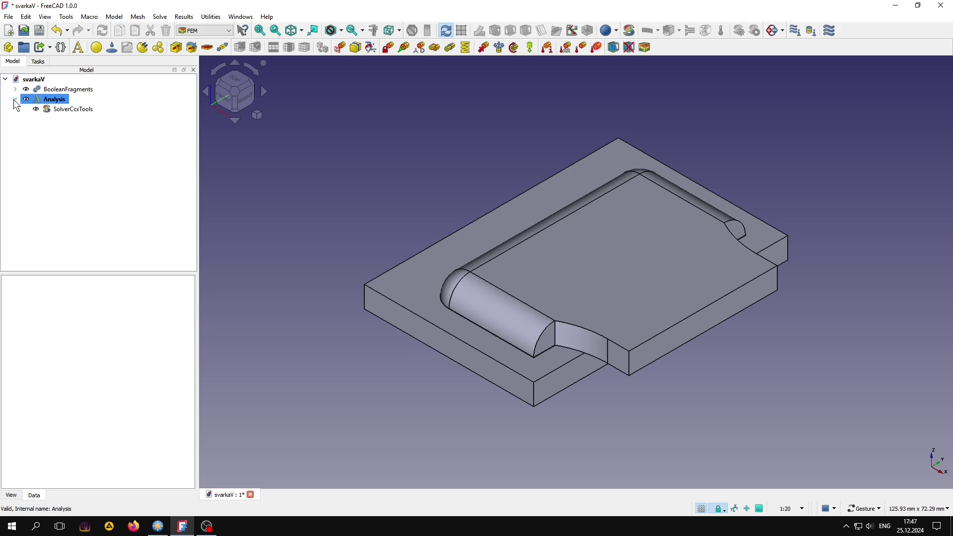
left_click(67, 89)
Step: Create a first-order Gmsh mesh of BooleanFragments with 5 mm max and 3 mm min element size
left_click(254, 47)
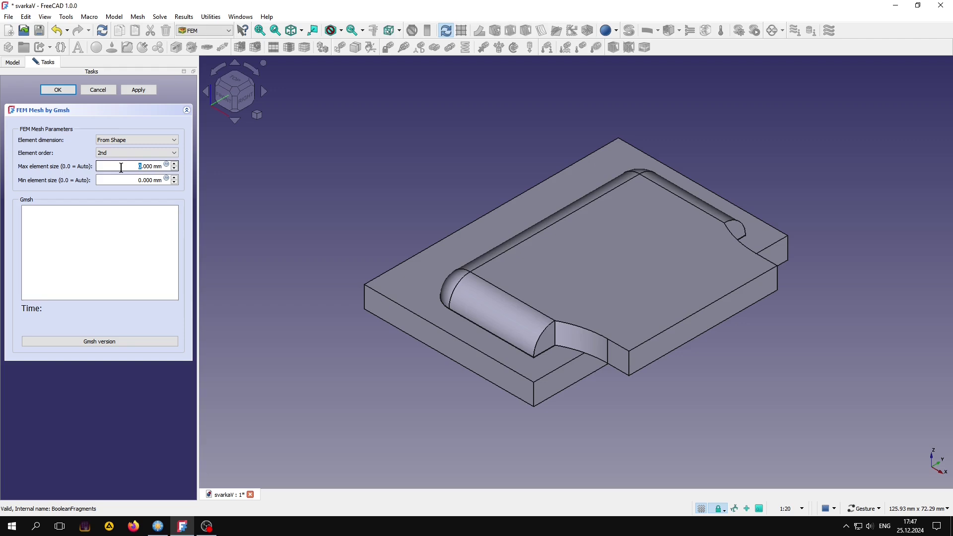
type("5")
double_click(132, 182)
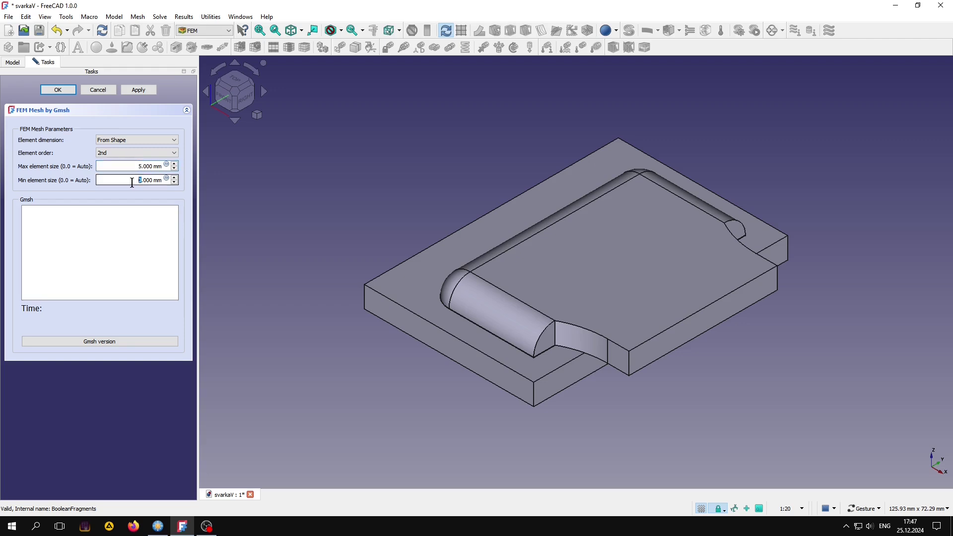
type("3")
left_click(142, 153)
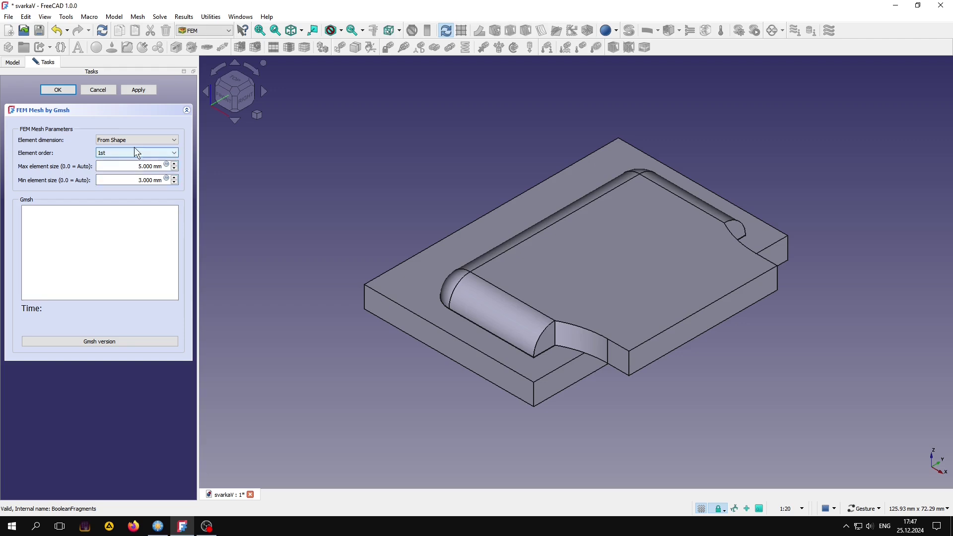
left_click(139, 91)
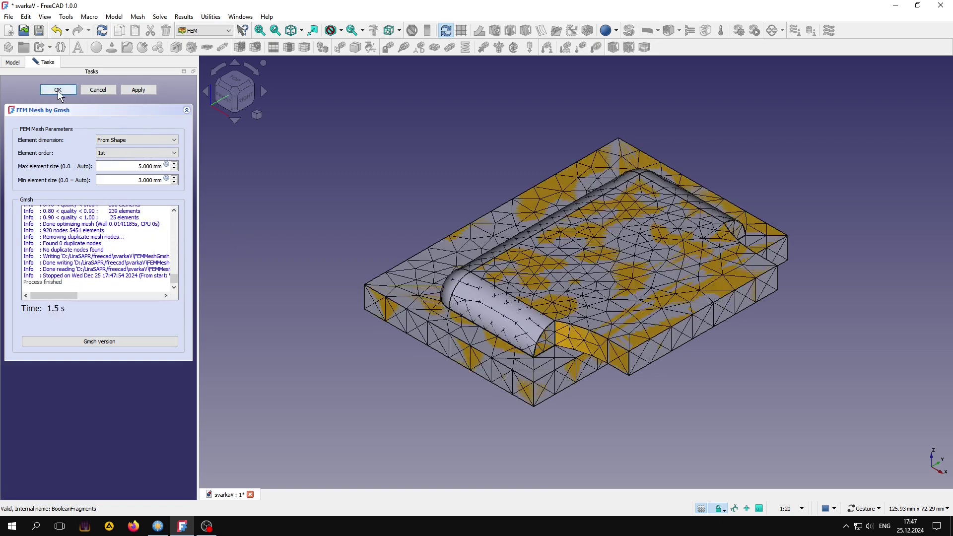
left_click(56, 90)
Step: Hide the solid to inspect the mesh close up, then restore the isometric view and solid
left_click(25, 89)
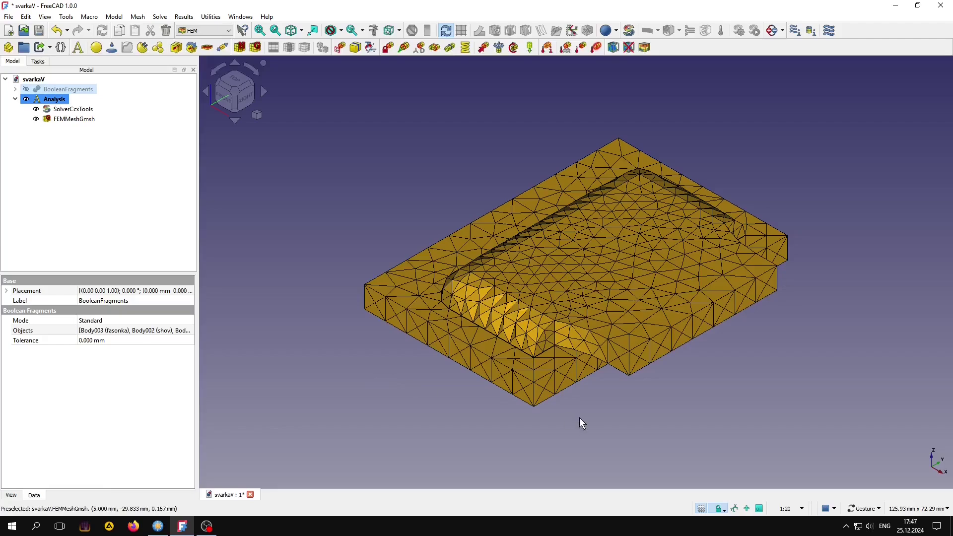
left_click_drag(557, 399, 529, 385)
scroll(528, 385, "up", 4)
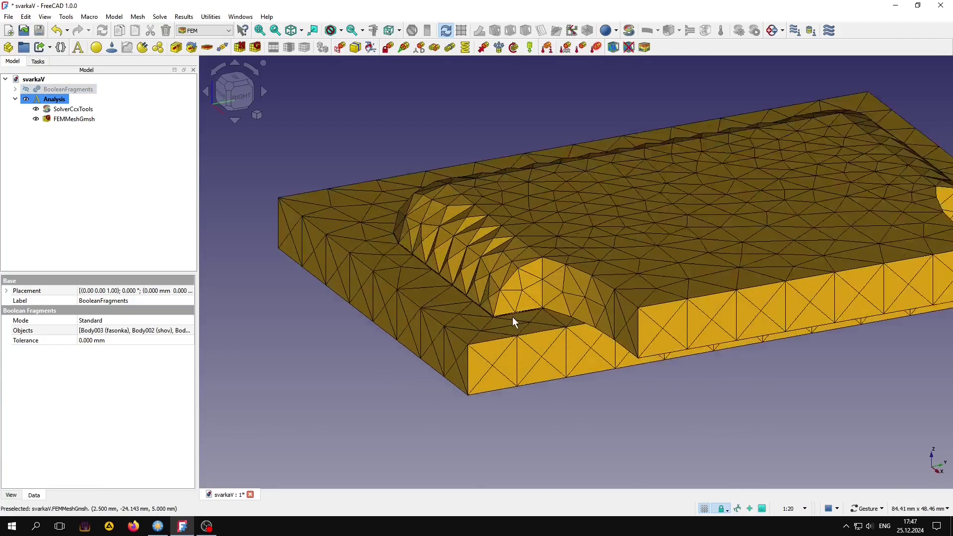
scroll(513, 322, "up", 4)
scroll(529, 318, "up", 3)
scroll(529, 321, "up", 2)
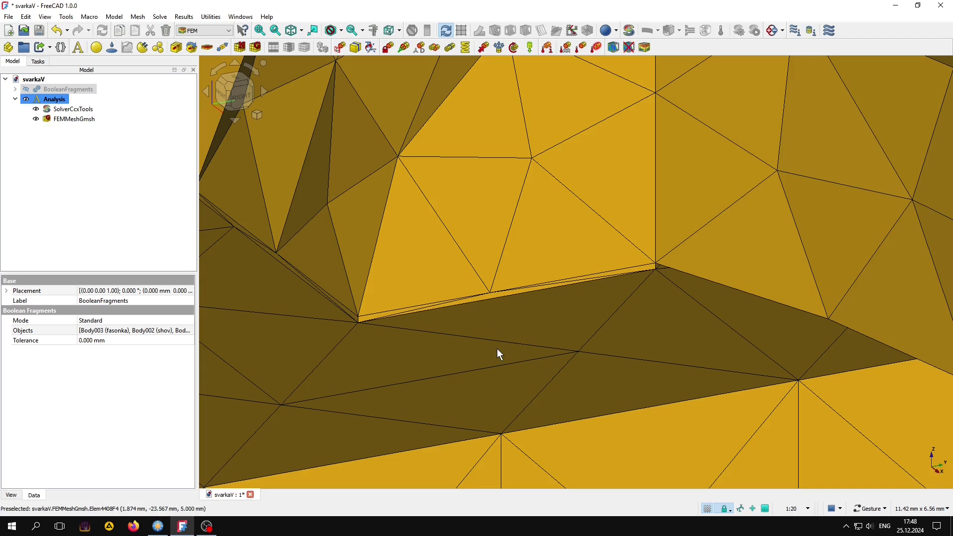
left_click(258, 31)
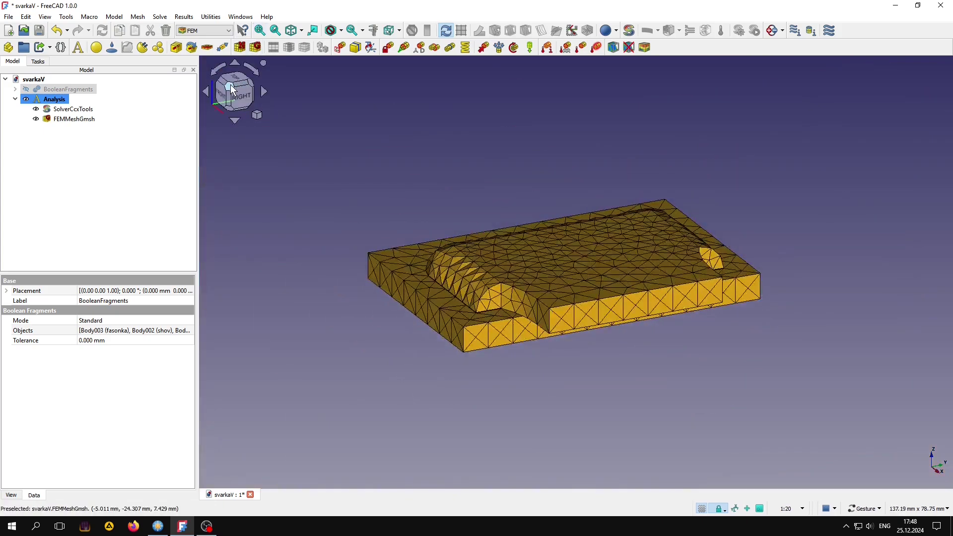
left_click(231, 91)
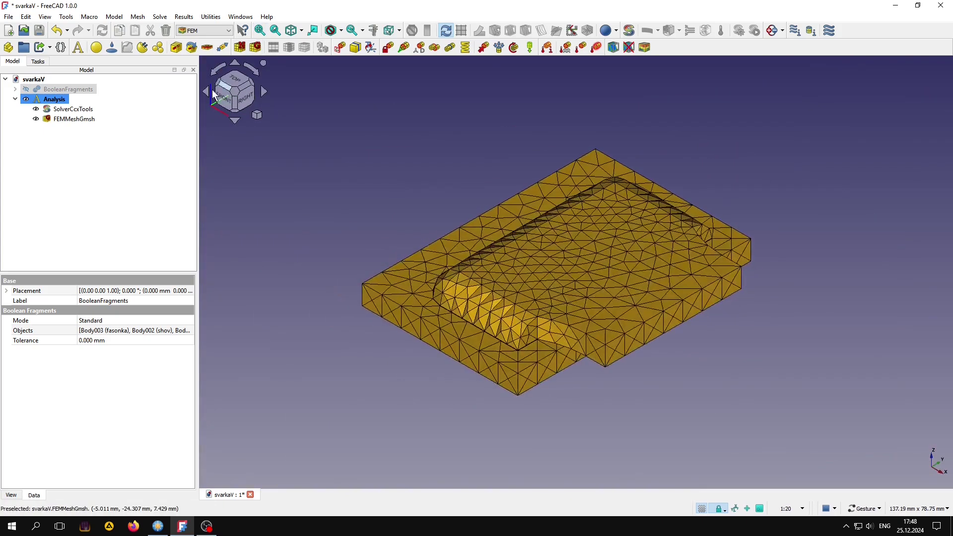
left_click(26, 89)
Step: Hide the mesh and assign CalculiX-Steel as the solid material
left_click(35, 119)
left_click(95, 46)
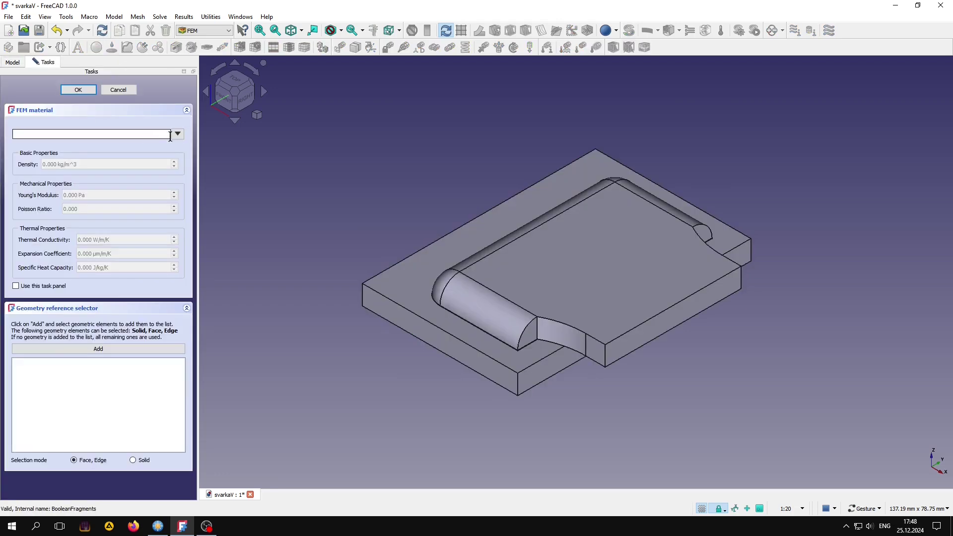
left_click(63, 165)
left_click(170, 134)
left_click(73, 90)
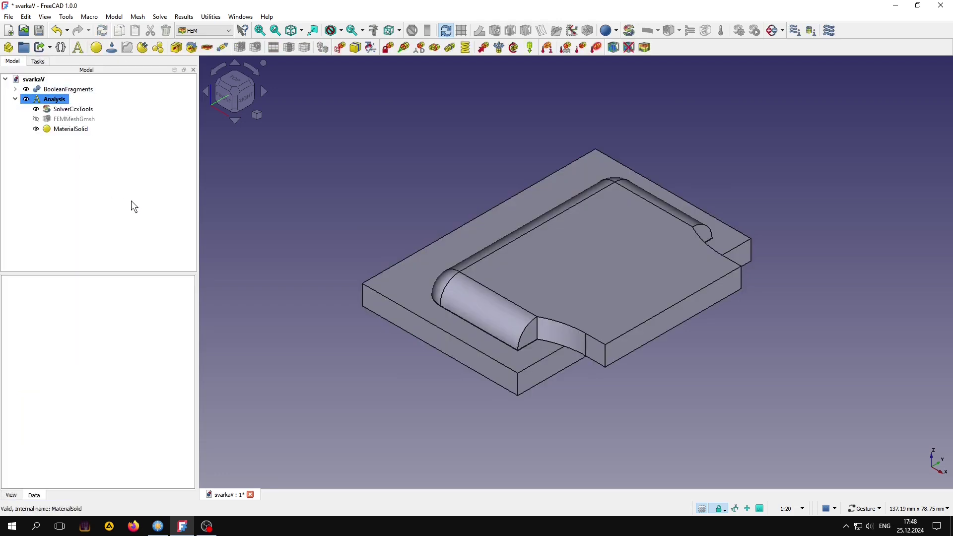
Step: Fix the front base face and shrink the fixed-support symbol scale
left_click(388, 47)
left_click_drag(351, 351, 655, 217)
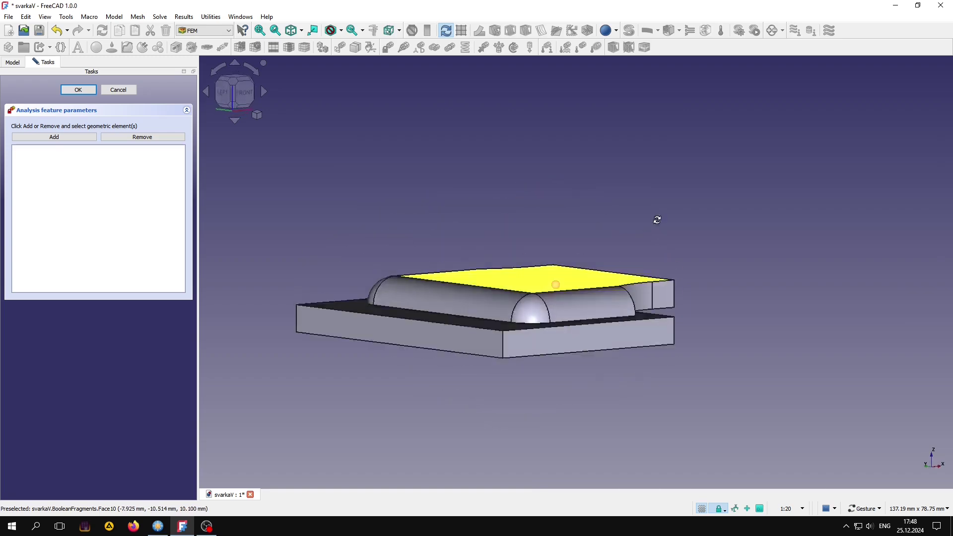
left_click(81, 139)
left_click(351, 357)
left_click(78, 89)
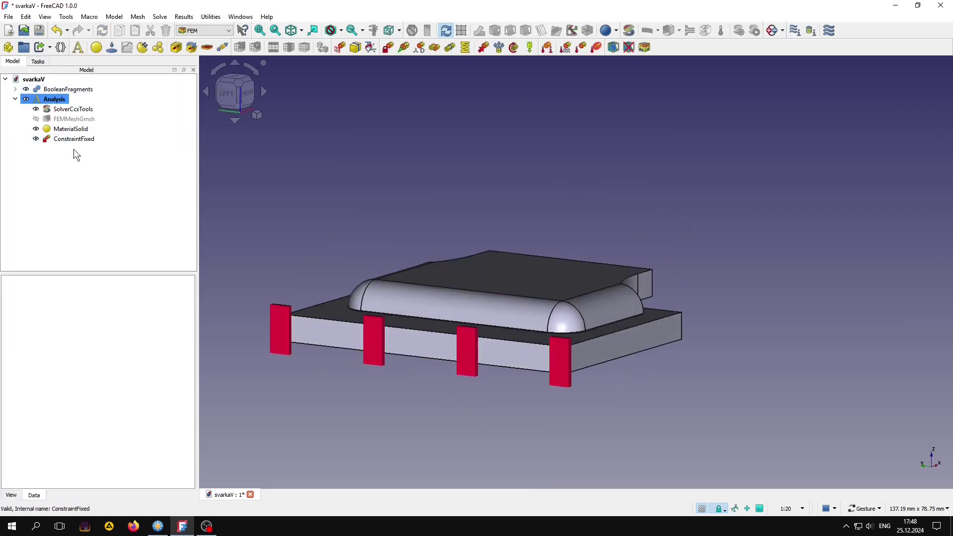
left_click(73, 139)
left_click(112, 339)
left_click(179, 162)
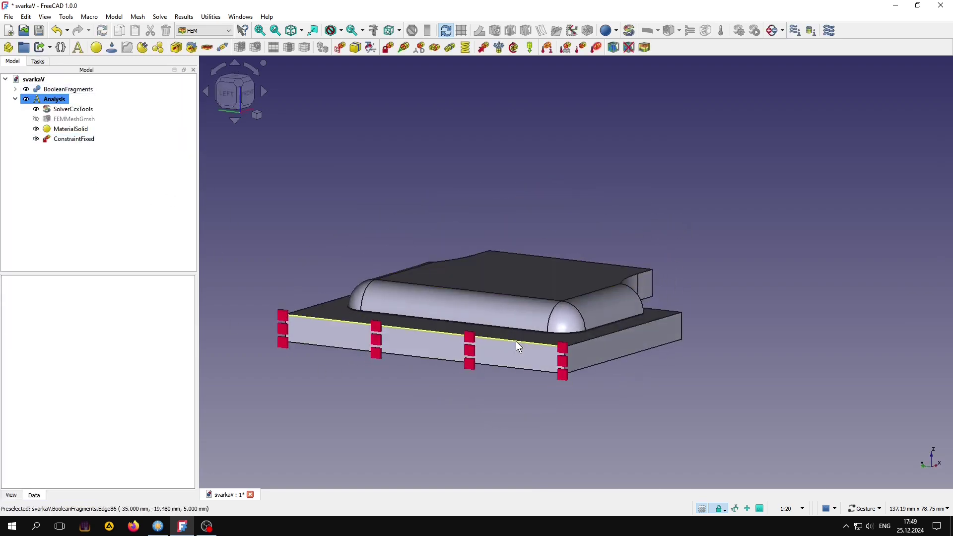
Step: Add a displacement constraint locking the underside faces in z
mouse_move(516, 341)
left_mouse_down()
mouse_move(500, 381)
mouse_move(526, 278)
left_mouse_up()
left_click(435, 48)
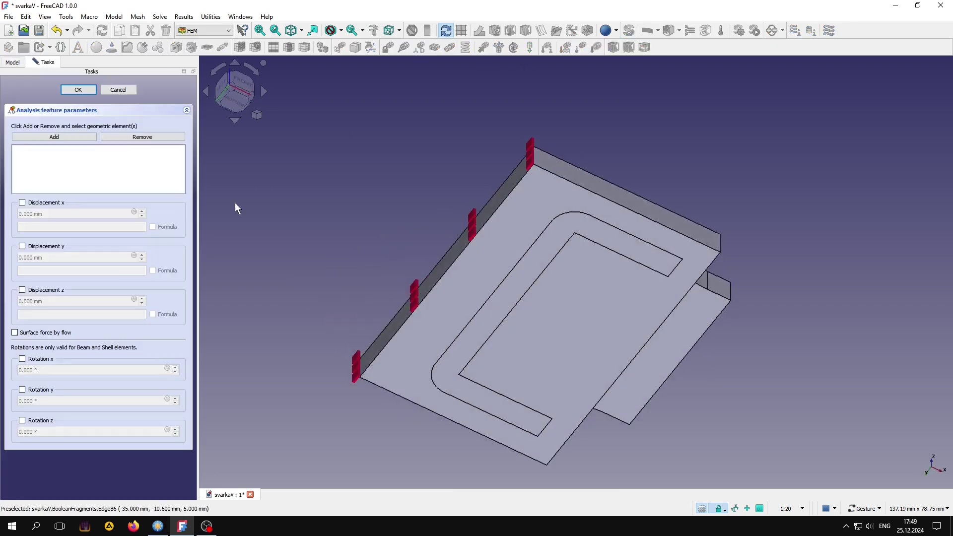
left_click(54, 137)
left_click(449, 291)
left_click(493, 319)
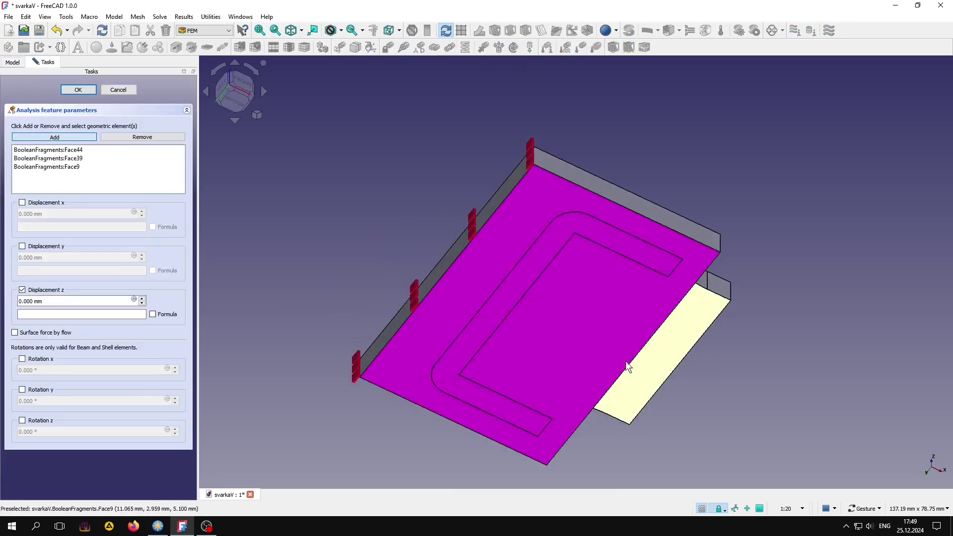
left_click(78, 89)
left_click(85, 149)
Step: Apply a 30 N force constraint to the plate's end side face
mouse_move(497, 258)
left_mouse_down()
mouse_move(502, 299)
mouse_move(436, 115)
left_mouse_up()
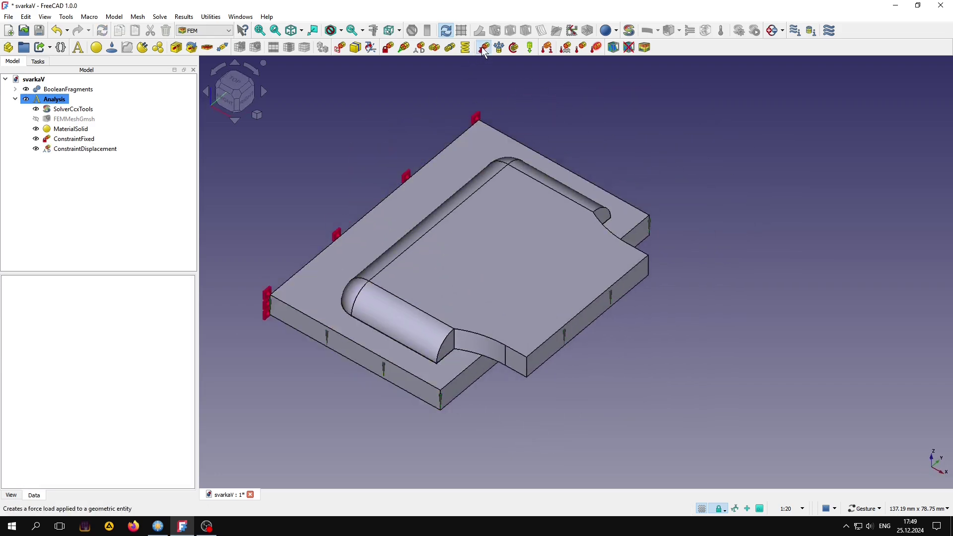
left_click(483, 47)
left_click(77, 138)
left_click(586, 315)
double_click(104, 263)
type("30000.000 N")
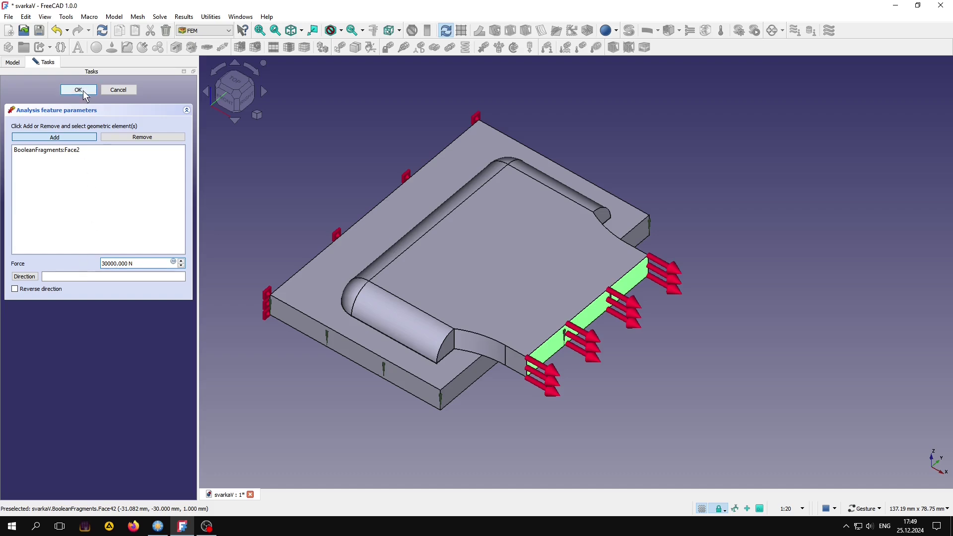
left_click(78, 89)
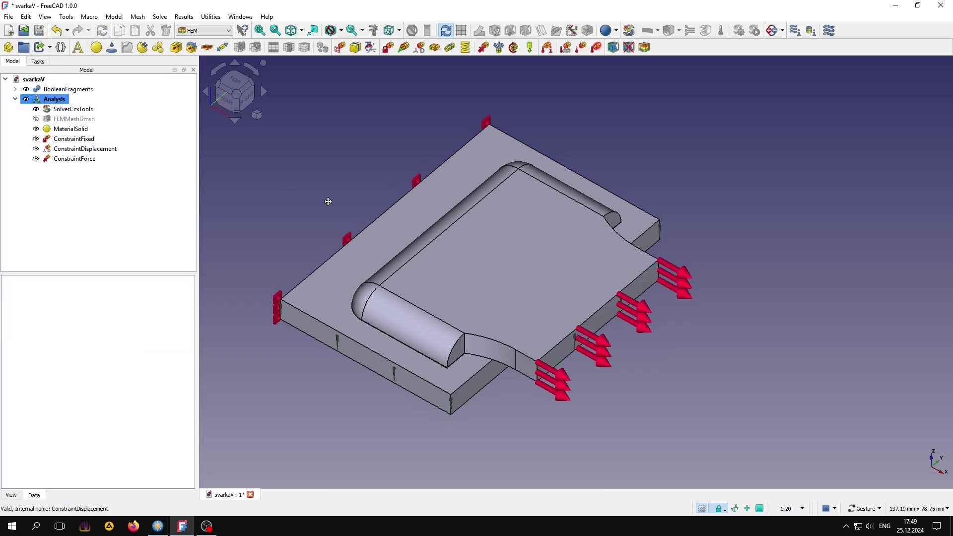
double_click(73, 109)
Step: Write the CalculiX input file, run the solve, and colour results by Stress xz
left_click(59, 204)
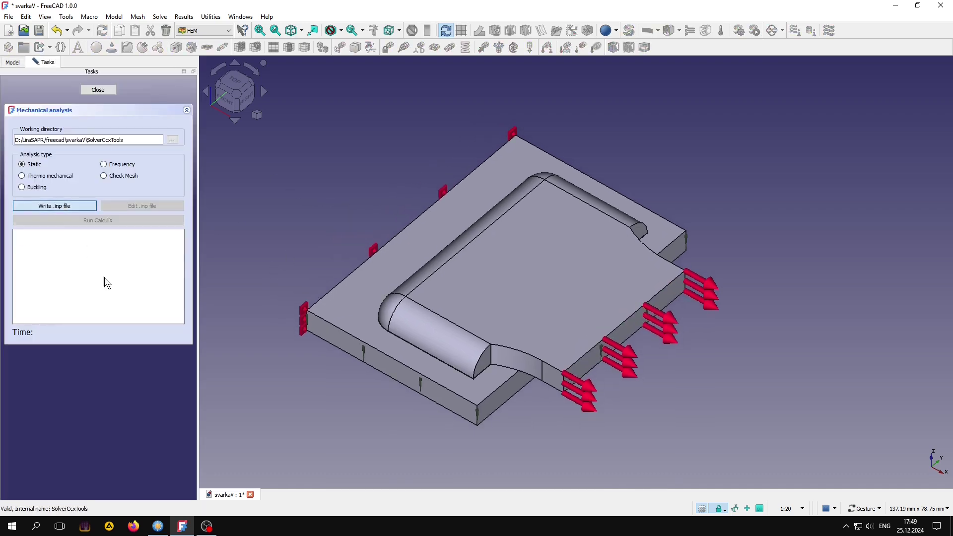
left_click(98, 222)
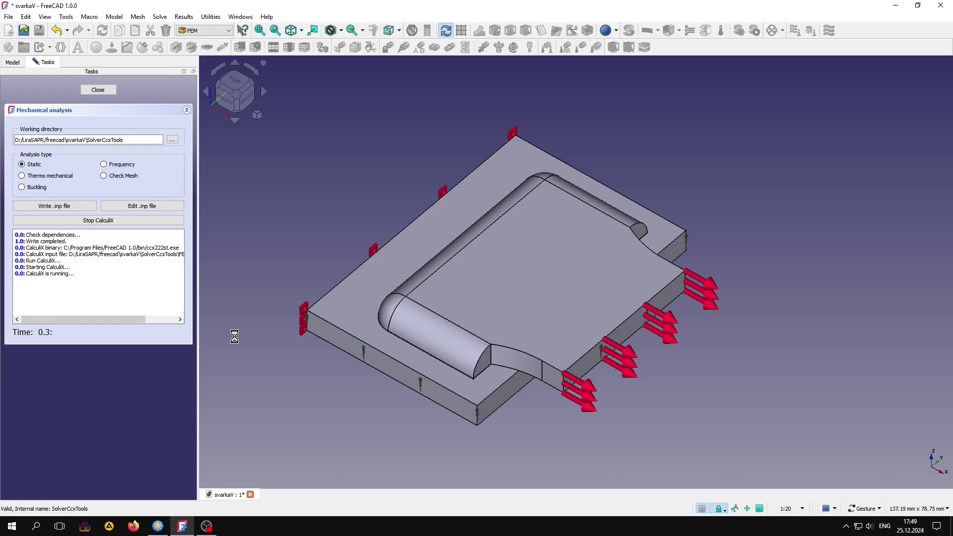
left_click(98, 89)
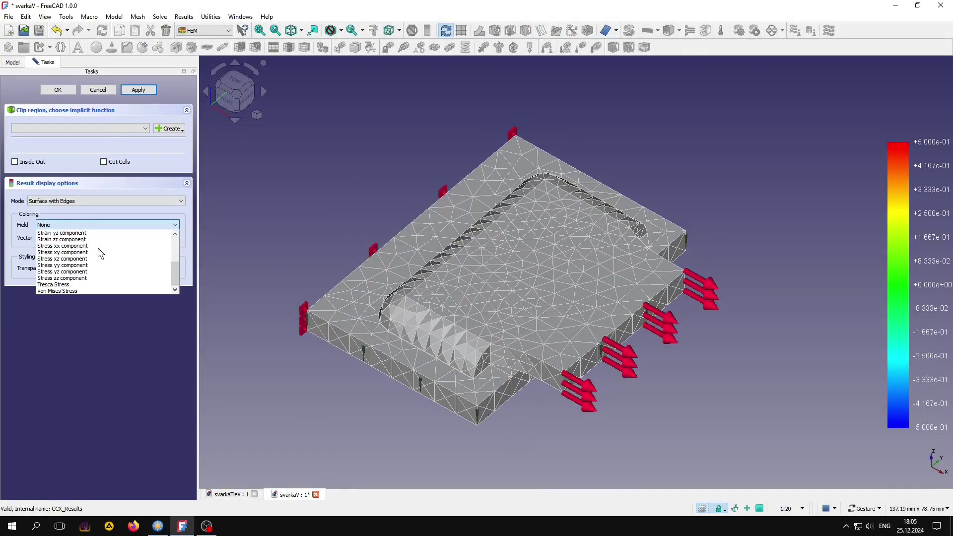
left_click(97, 258)
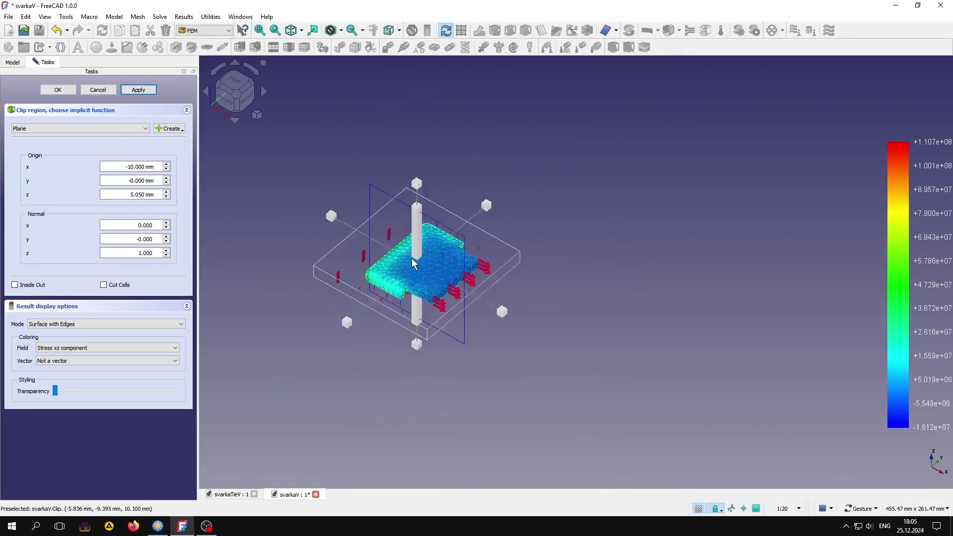
Step: Adjust the clip origin's y value, hide the clip plane, and view the plate from above
left_click(157, 180)
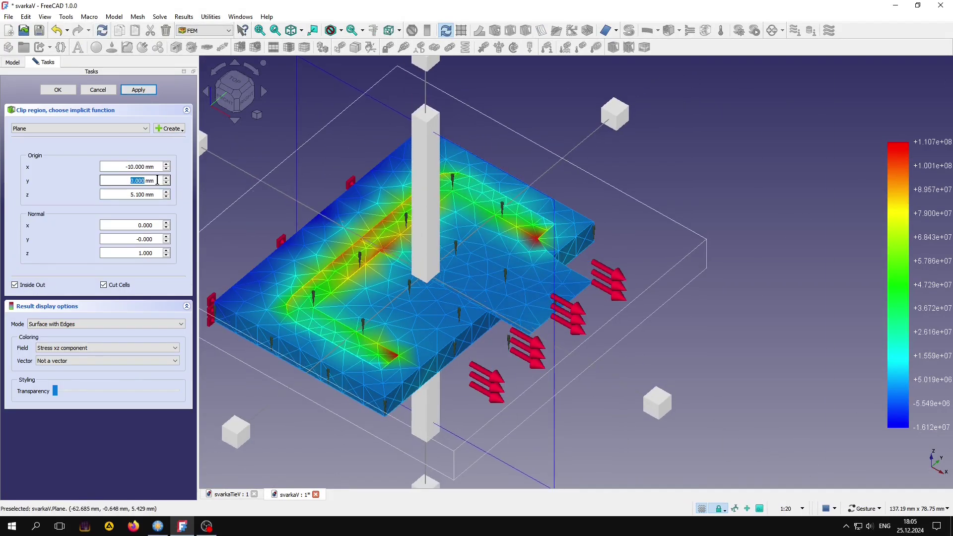
scroll(157, 180, "down", 6)
scroll(158, 180, "down", 6)
scroll(157, 180, "down", 12)
scroll(157, 180, "down", 4)
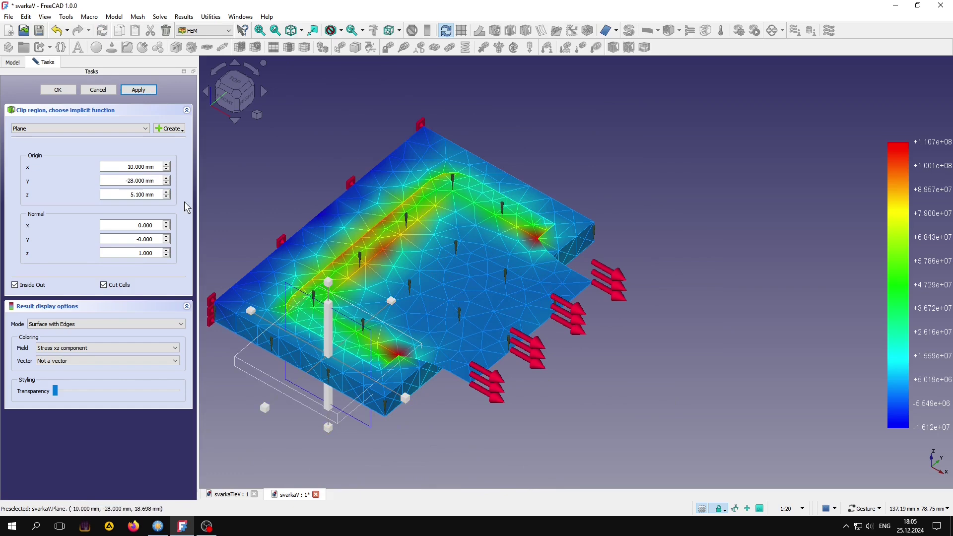
left_click(58, 89)
left_click(60, 200)
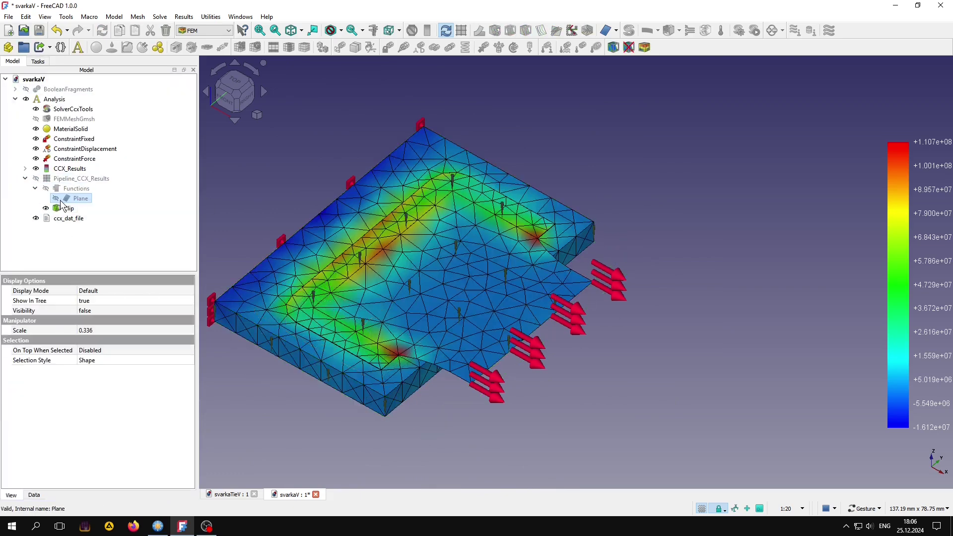
key("2")
double_click(897, 298)
left_click(850, 414)
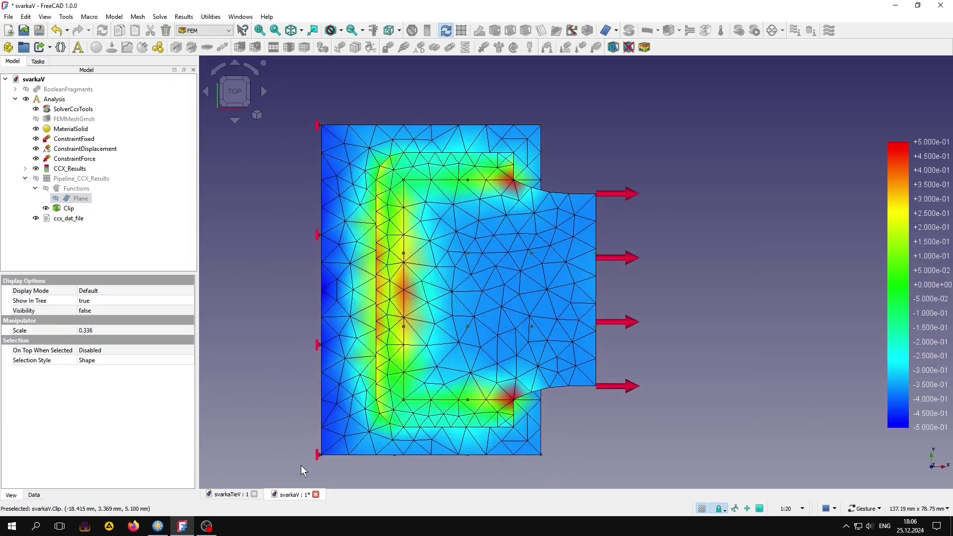
Step: In svarkaTieV, set the Clip to Surface with Edges, Stress xz, Inside Out and Cut Cells
left_click(228, 495)
double_click(75, 185)
left_click(169, 128)
left_click(106, 324)
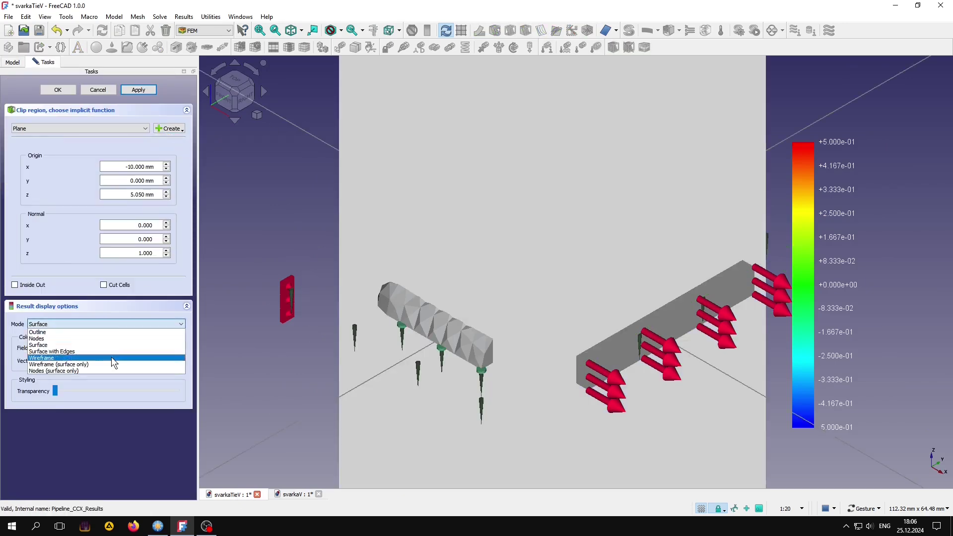
left_click(52, 351)
left_click(106, 347)
left_click(92, 399)
scroll(561, 302, "down", 10)
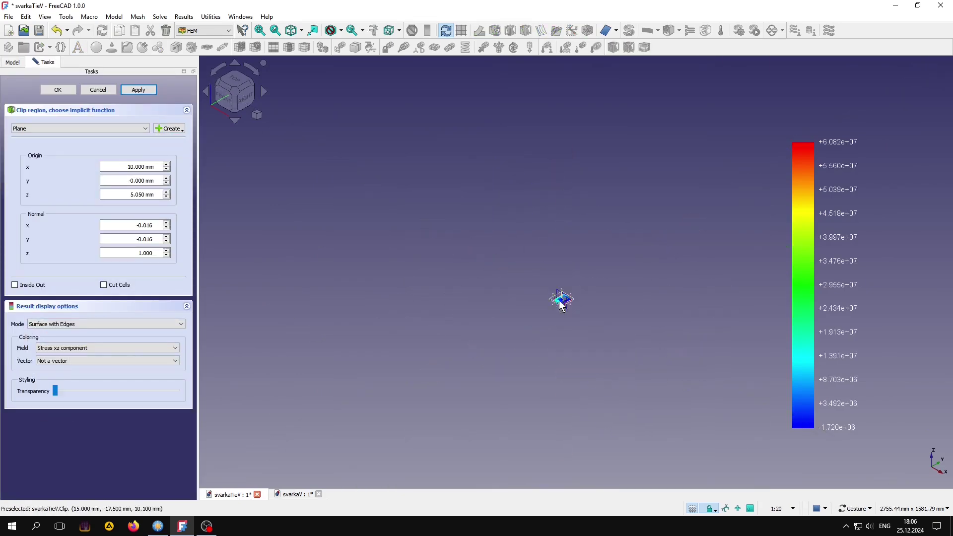
scroll(561, 302, "up", 10)
left_click(15, 284)
left_click(103, 284)
scroll(146, 194, "up", 1)
left_click(143, 91)
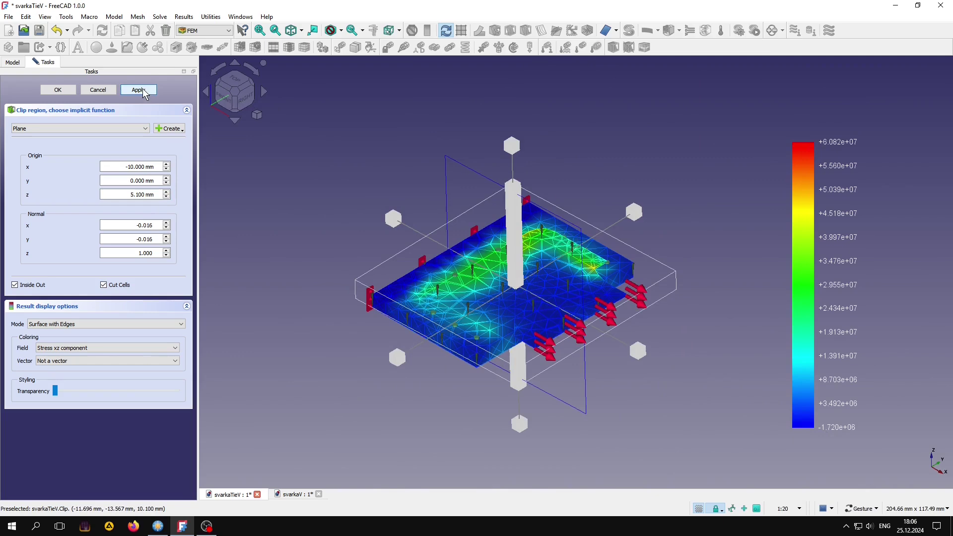
left_click(57, 89)
Step: View svarkaV's plate from above, expand its results pipeline, and check the colour scale settings
key("2")
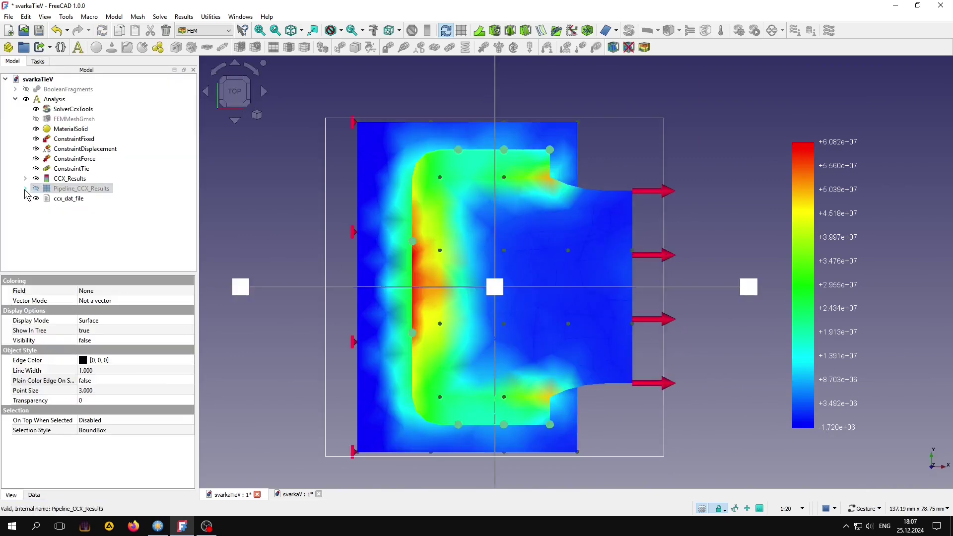
left_click(24, 189)
left_click(303, 339)
double_click(802, 416)
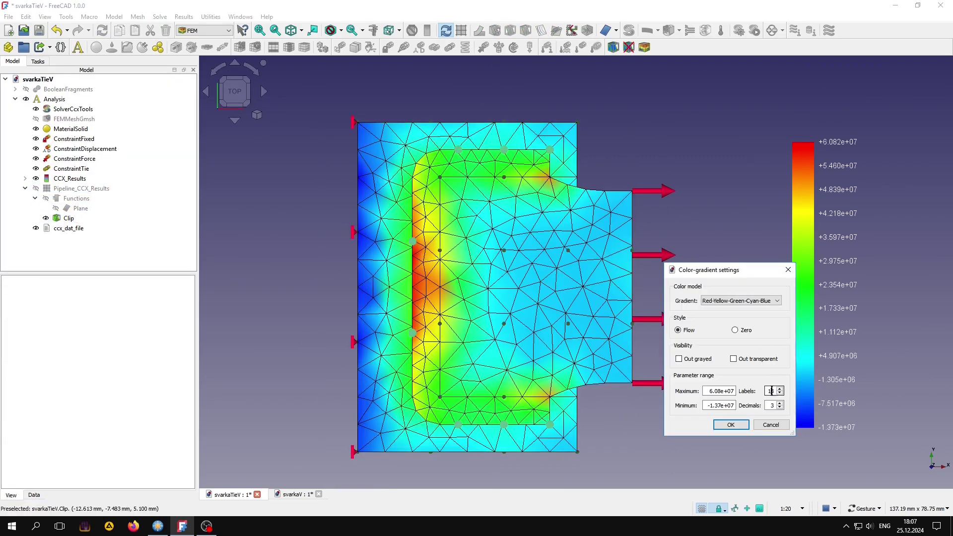
left_click(767, 424)
Step: Tile both documents side by side to compare, then tilt svarkaV into a 3D view
left_click(210, 16)
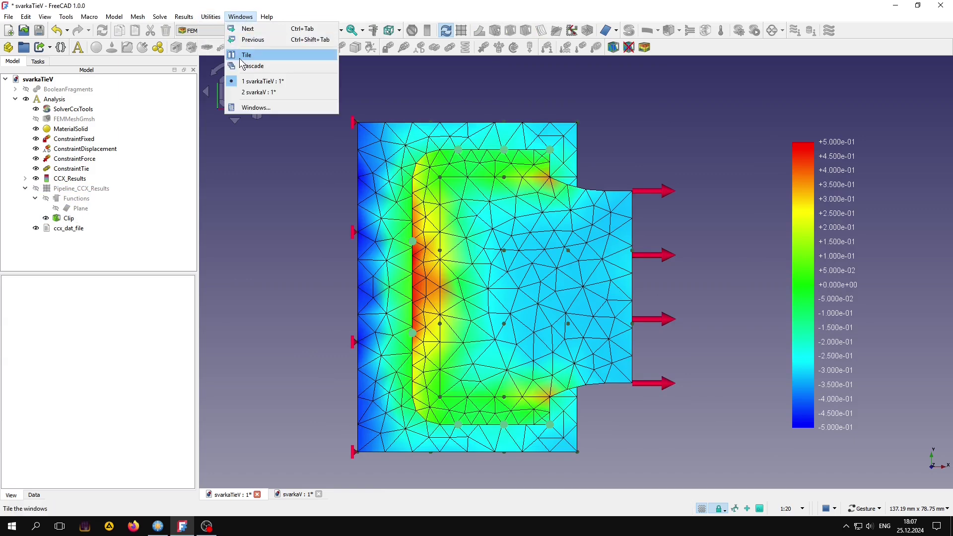
left_click(243, 55)
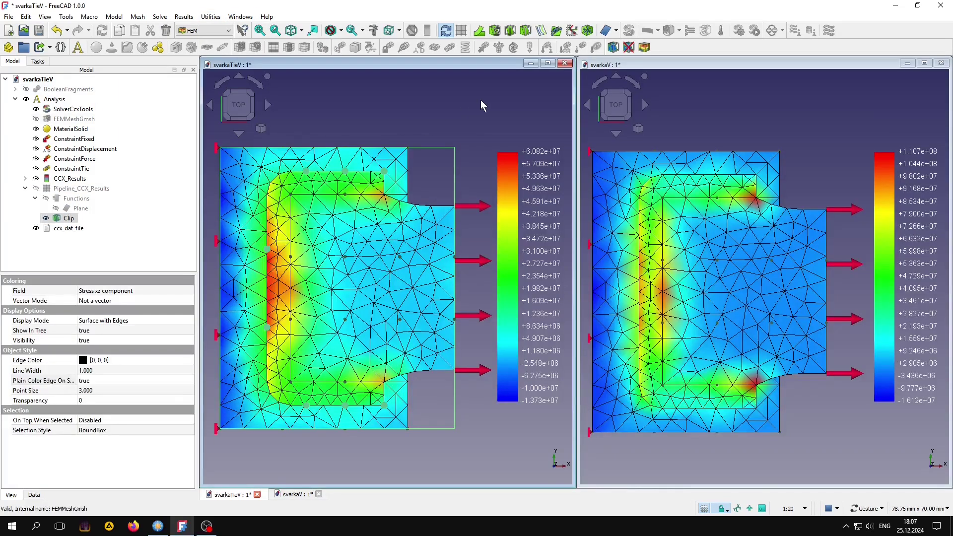
left_click(481, 101)
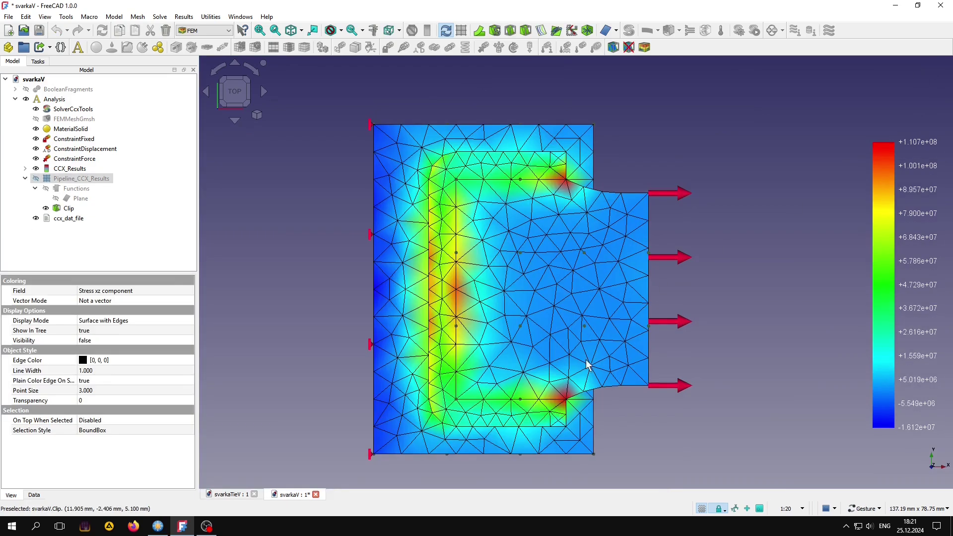
left_click_drag(505, 407, 512, 354)
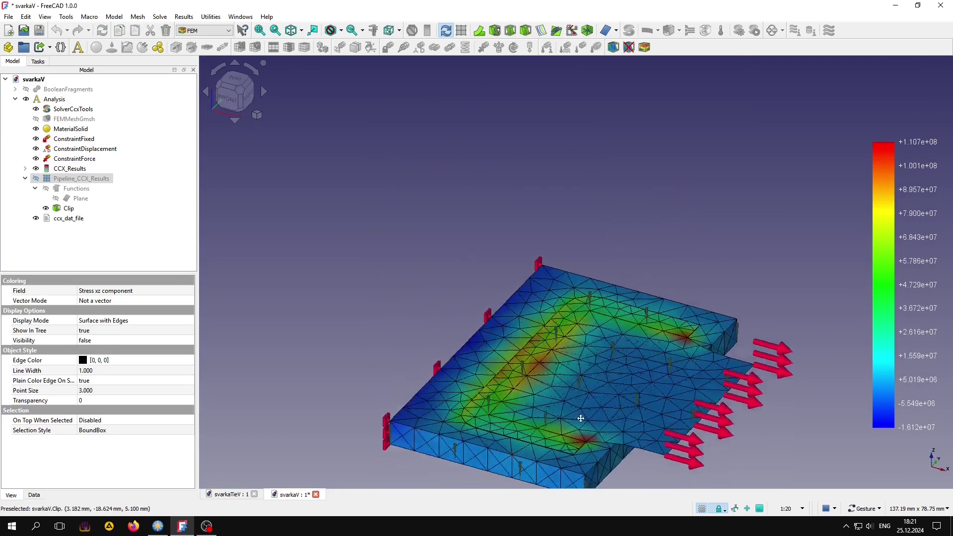
scroll(516, 342, "up", 2)
Step: Show the full unclipped Pipeline_CCX_Results, hide the Clip, and zoom in on the raised weld
scroll(518, 329, "up", 1)
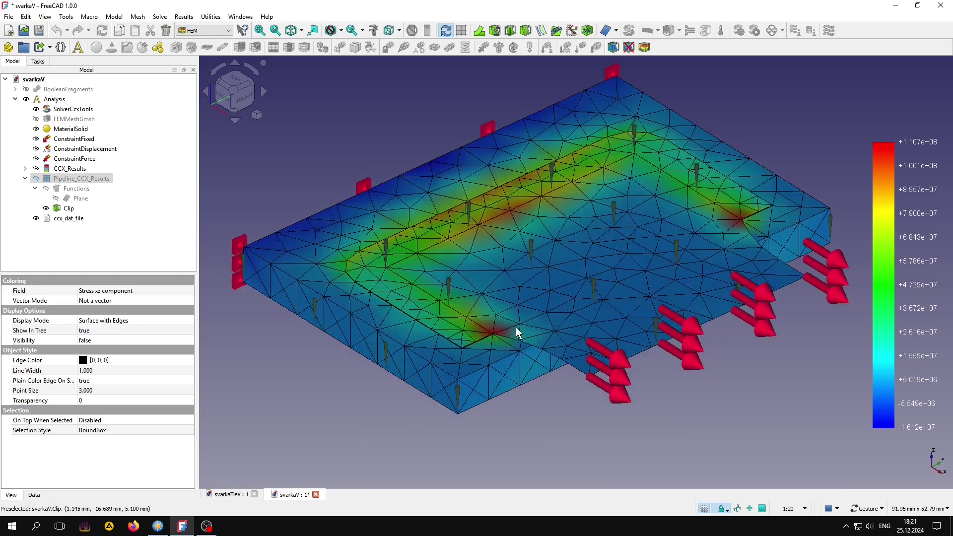
left_click(35, 178)
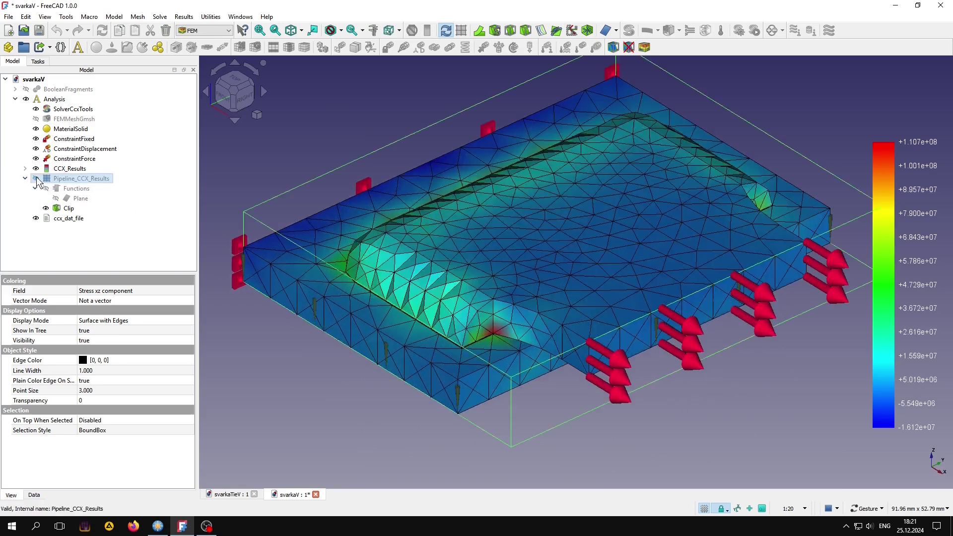
left_click(45, 208)
left_click_drag(314, 376, 501, 382)
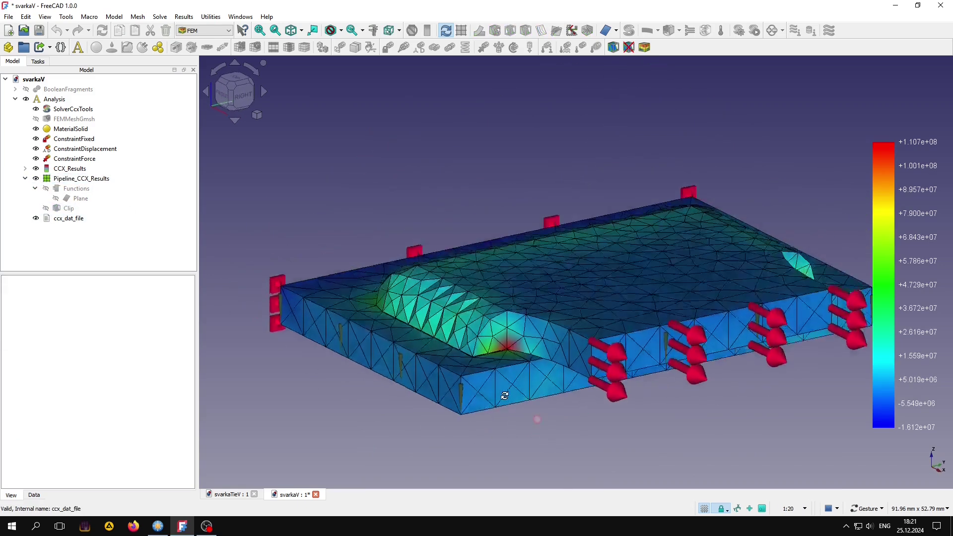
scroll(499, 377, "up", 3)
scroll(489, 367, "up", 2)
scroll(485, 363, "up", 3)
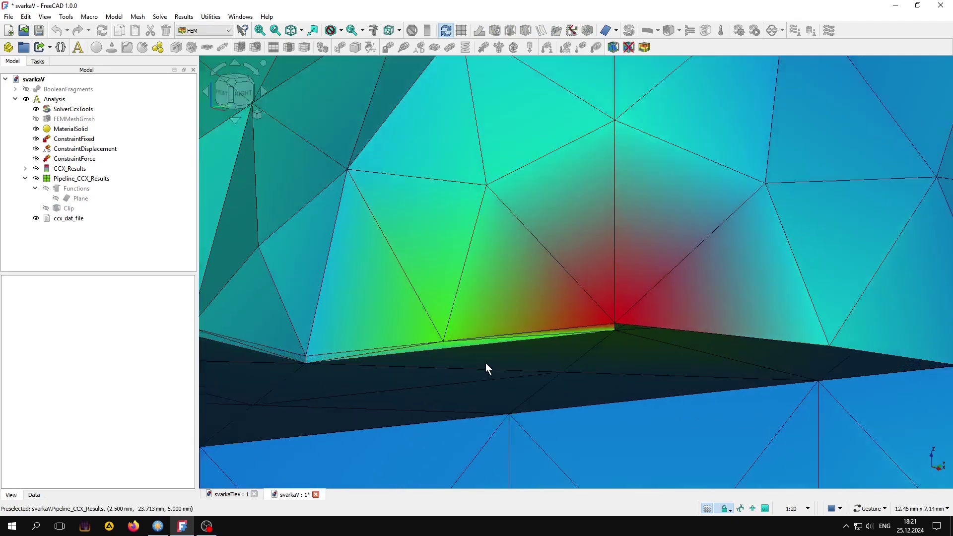
scroll(486, 362, "up", 1)
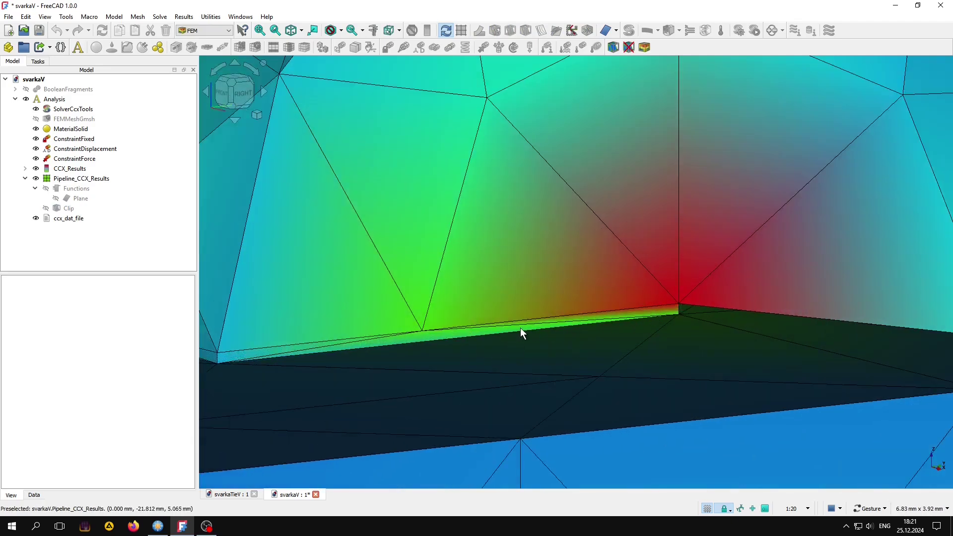
Step: Orbit around the red stress hot spot at the weld end, then zoom back out
left_click_drag(506, 347, 560, 360)
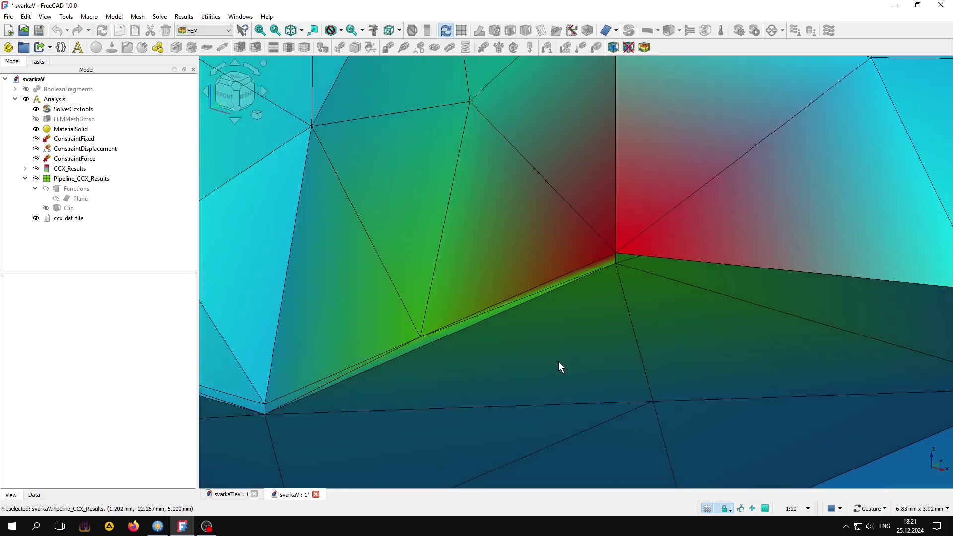
scroll(556, 363, "down", 1)
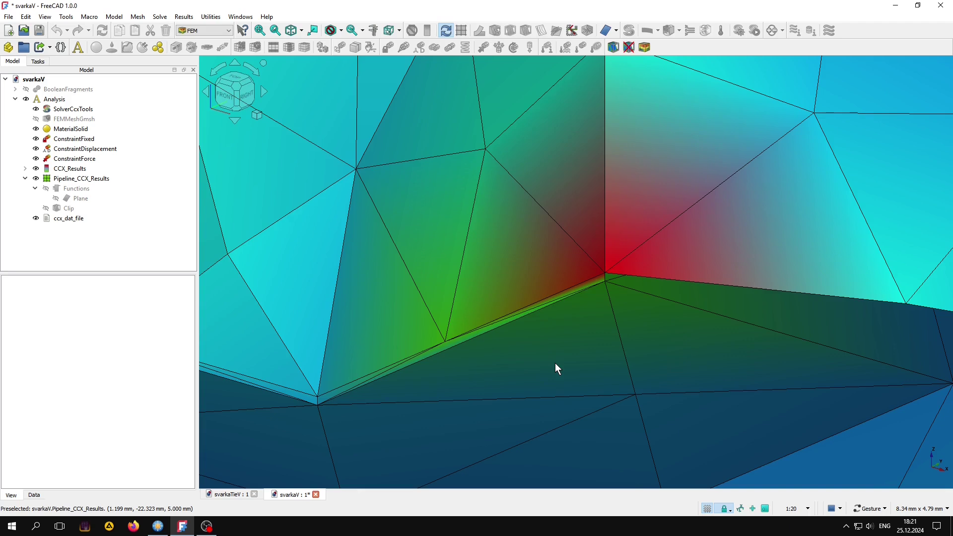
scroll(554, 368, "down", 2)
scroll(555, 367, "down", 1)
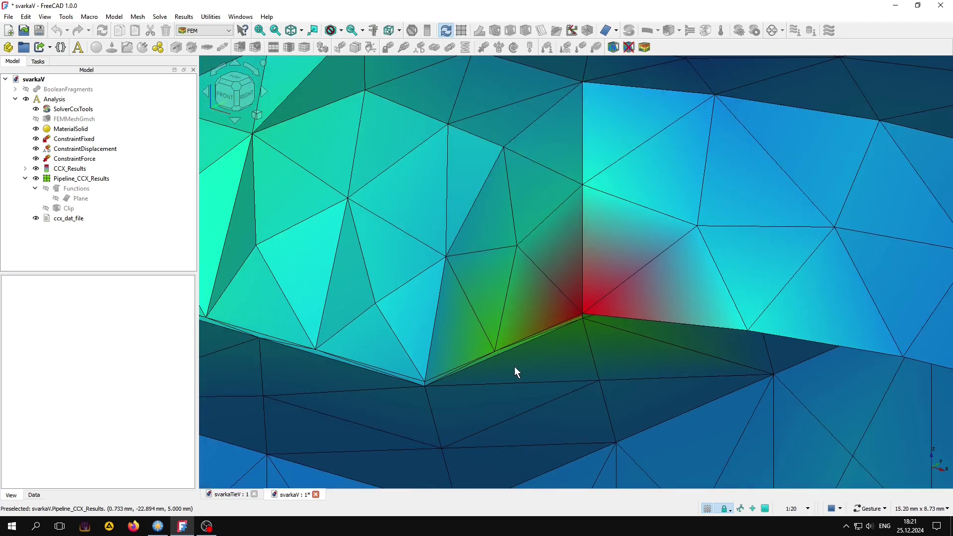
scroll(514, 367, "down", 2)
scroll(514, 367, "down", 3)
scroll(514, 367, "down", 2)
Step: Turn the plate to a near-front view and zoom in and back out
scroll(514, 366, "down", 1)
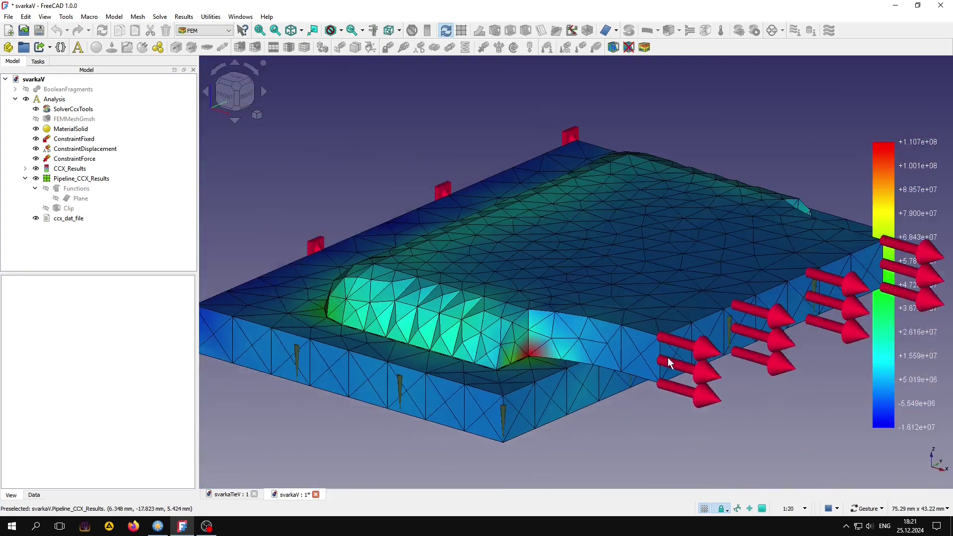
mouse_move(668, 358)
left_mouse_down()
mouse_move(442, 371)
mouse_move(710, 339)
mouse_move(741, 298)
left_mouse_up()
scroll(741, 298, "up", 3)
scroll(741, 295, "up", 2)
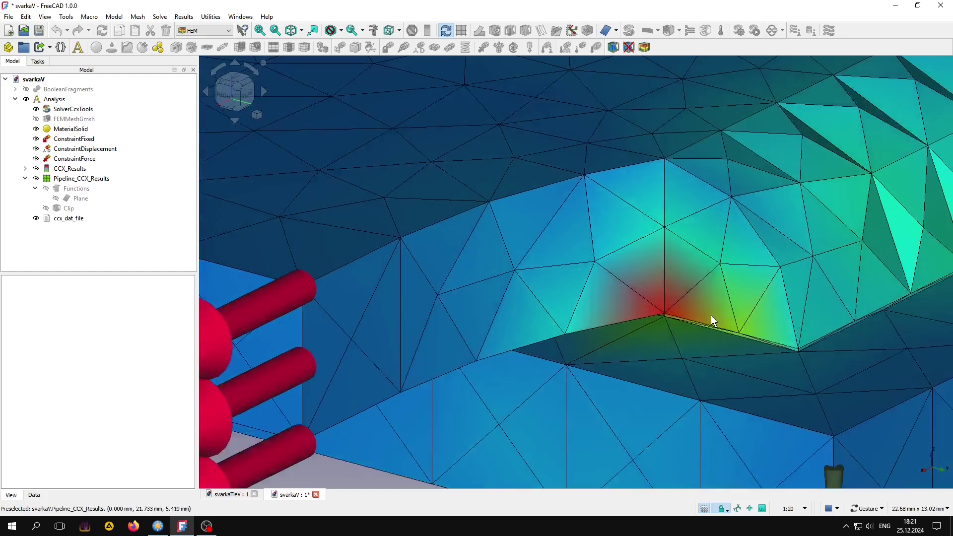
scroll(710, 314, "up", 3)
scroll(517, 323, "up", 1)
scroll(466, 310, "up", 1)
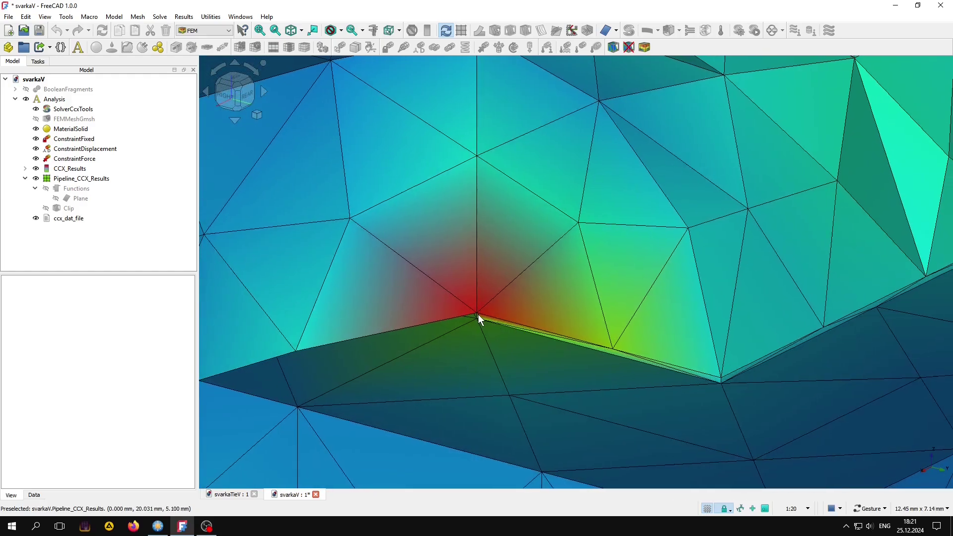
scroll(462, 335, "down", 2)
scroll(464, 335, "down", 5)
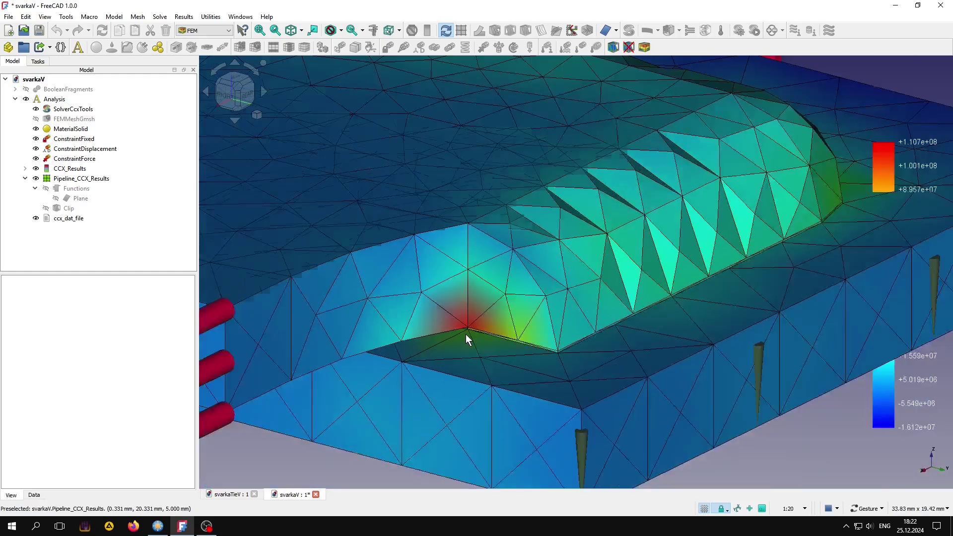
scroll(466, 332, "down", 3)
scroll(481, 331, "down", 2)
Step: Zoom in and pan along the long weld edge, then zoom out to the whole model and legend
mouse_move(496, 330)
left_mouse_down()
mouse_move(590, 280)
mouse_move(684, 298)
mouse_move(493, 339)
mouse_move(491, 327)
left_mouse_up()
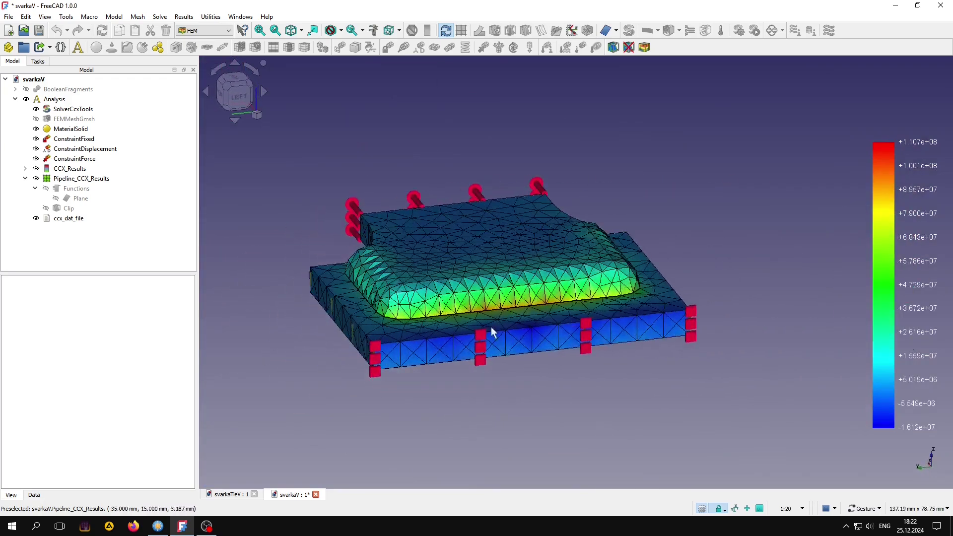
scroll(508, 311, "up", 2)
scroll(464, 314, "up", 3)
scroll(453, 321, "up", 2)
scroll(453, 325, "up", 2)
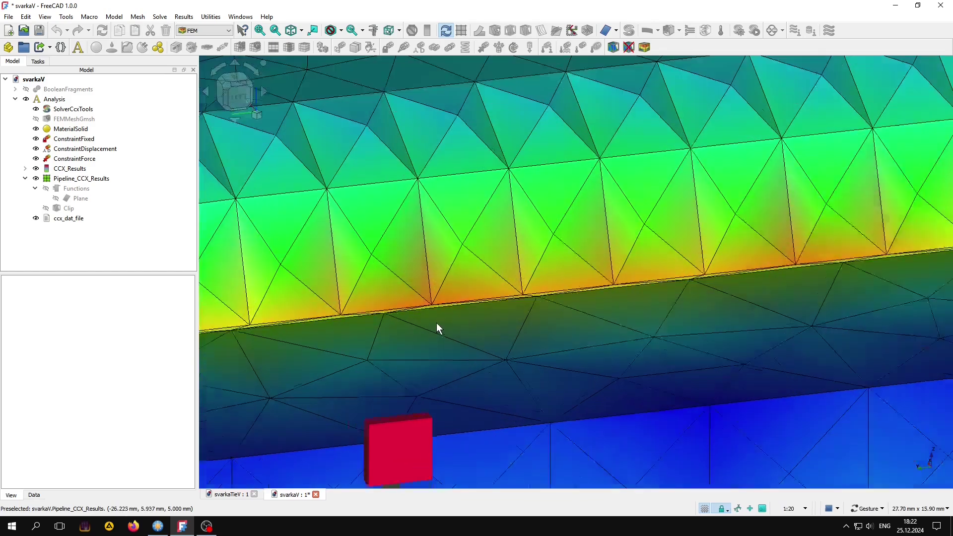
scroll(436, 325, "up", 1)
scroll(434, 325, "up", 1)
right_click_drag(451, 323, 555, 325)
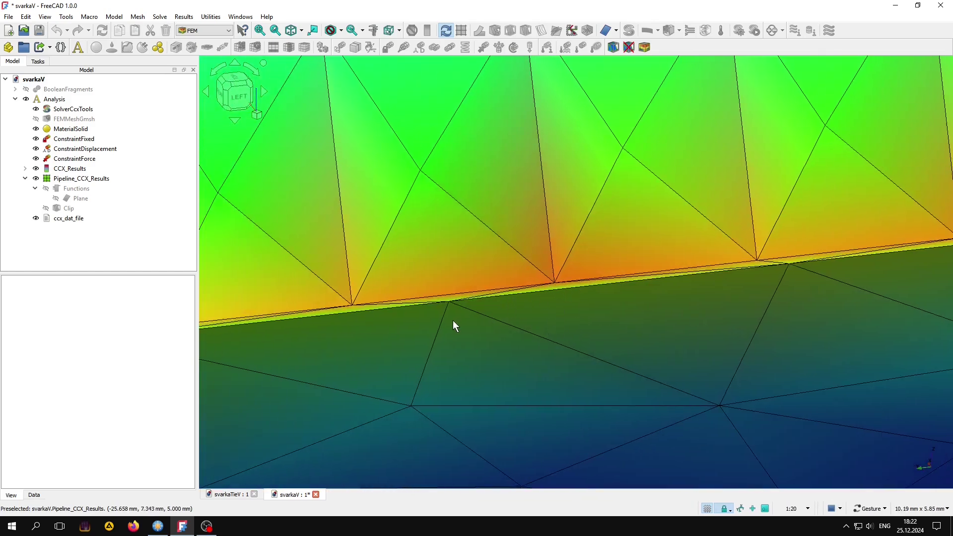
mouse_move(455, 323)
right_mouse_down()
mouse_move(549, 317)
mouse_move(468, 330)
mouse_move(574, 338)
right_mouse_up()
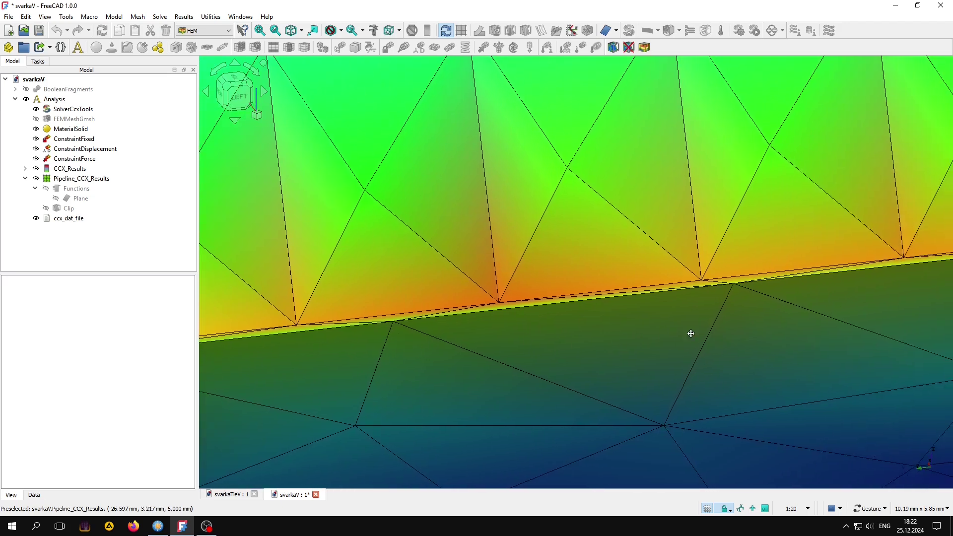
right_click_drag(690, 333, 404, 374)
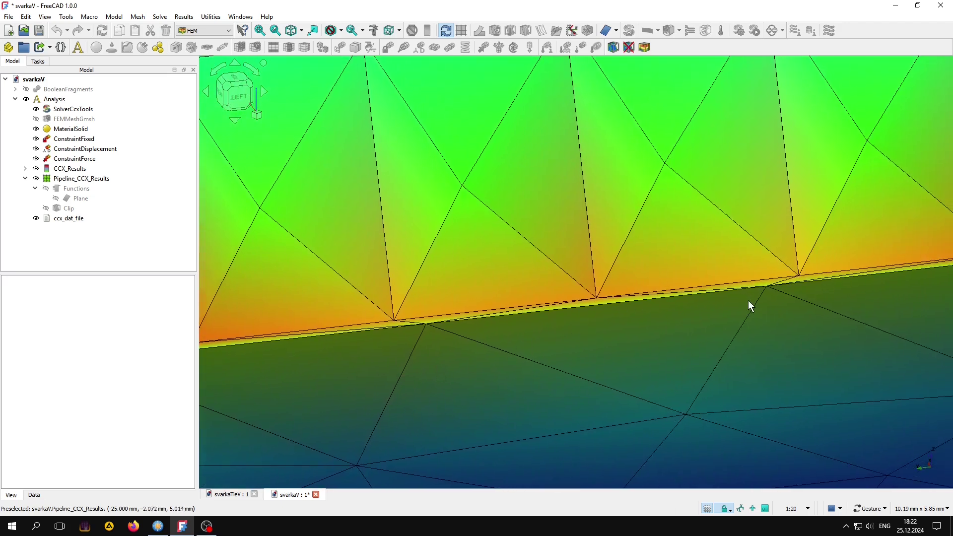
scroll(504, 338, "down", 2)
scroll(485, 346, "down", 2)
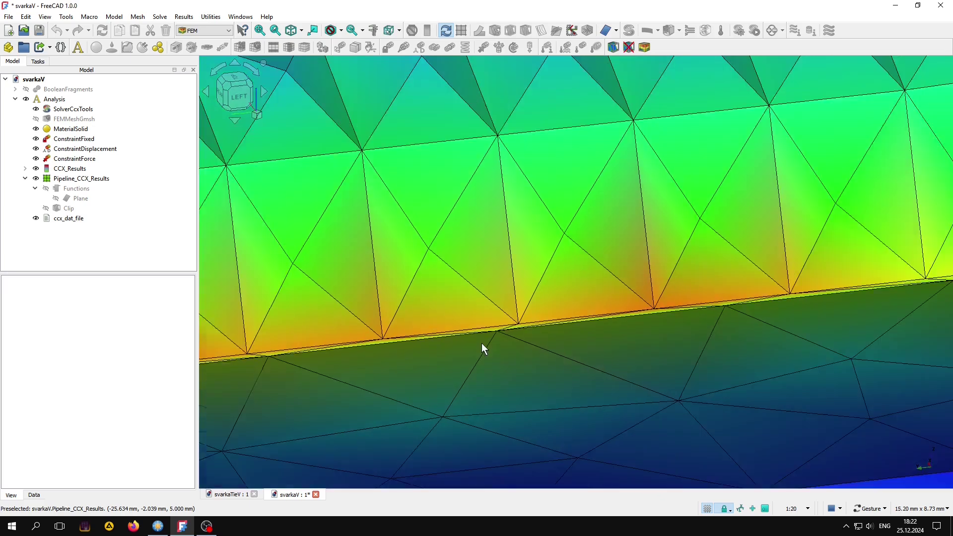
scroll(481, 344, "down", 5)
scroll(484, 342, "down", 5)
scroll(486, 341, "down", 4)
Step: Orbit round to the model's right side and zoom in on the red hot spot at the weld end
scroll(486, 341, "down", 2)
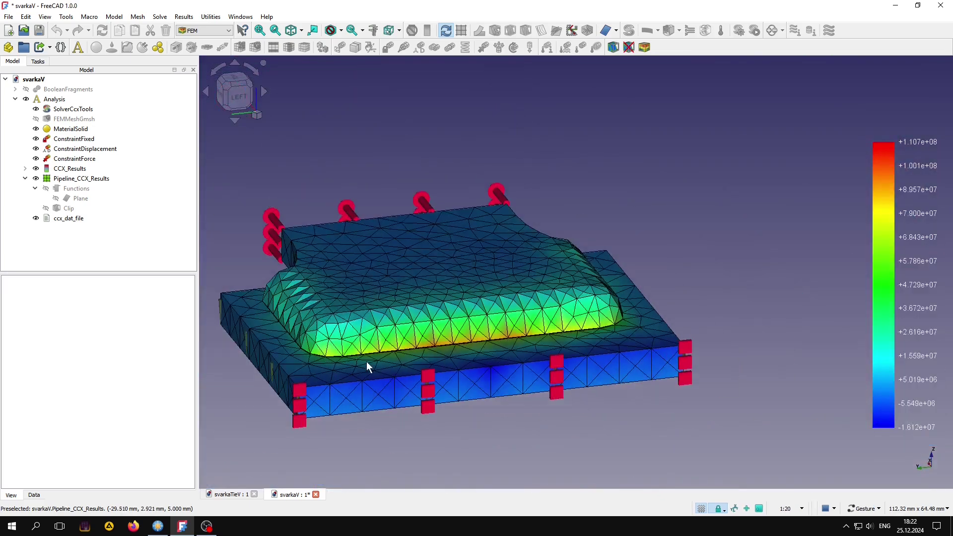
mouse_move(367, 367)
left_mouse_down()
mouse_move(419, 355)
mouse_move(511, 285)
mouse_move(666, 288)
left_mouse_up()
mouse_move(514, 287)
left_mouse_down()
mouse_move(412, 305)
mouse_move(528, 304)
mouse_move(453, 315)
mouse_move(531, 332)
mouse_move(384, 316)
mouse_move(421, 398)
left_mouse_up()
scroll(400, 357, "up", 3)
scroll(440, 347, "up", 2)
scroll(448, 322, "up", 2)
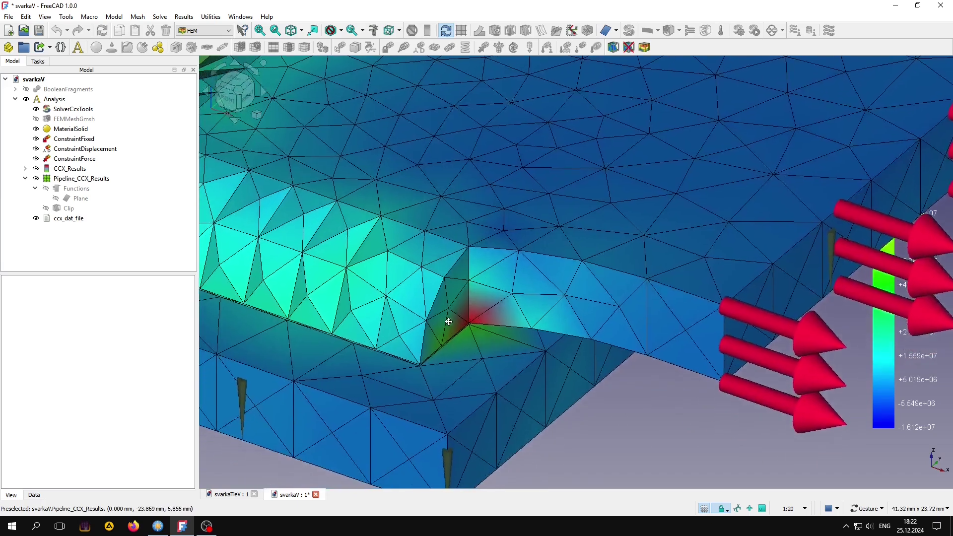
scroll(448, 322, "up", 2)
scroll(441, 320, "up", 2)
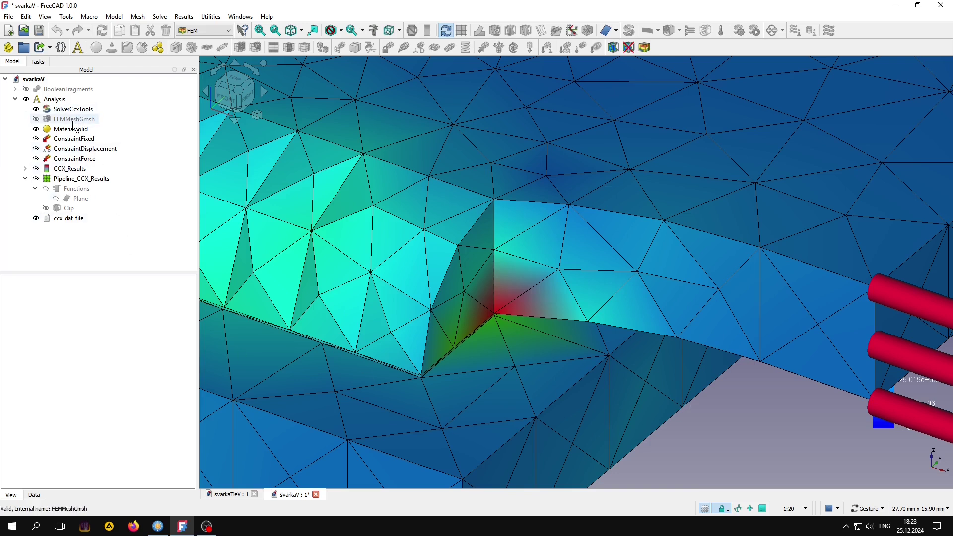
Step: Show FEMMeshGmsh and hide the Pipeline_CCX_Results stress colouring
left_click(73, 120)
left_click(36, 120)
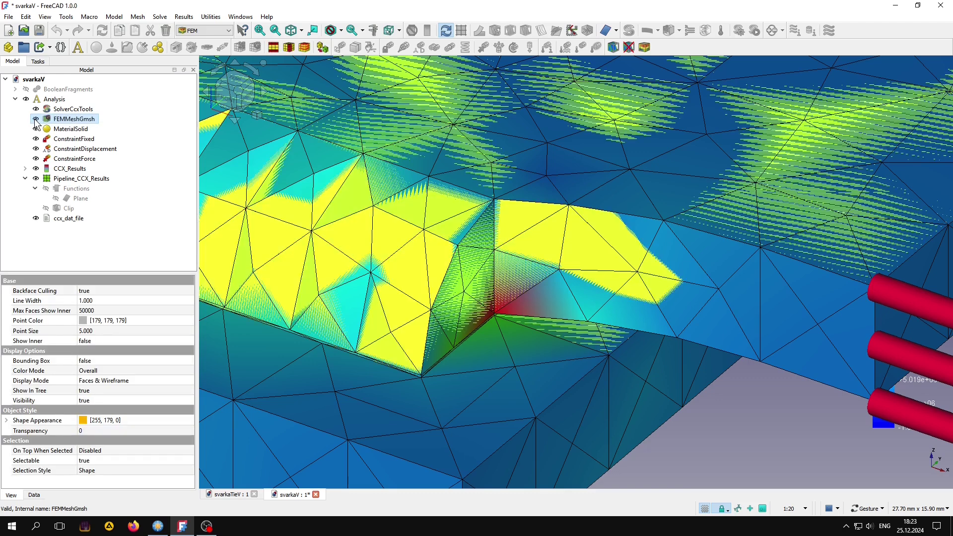
left_click(69, 179)
left_click(36, 179)
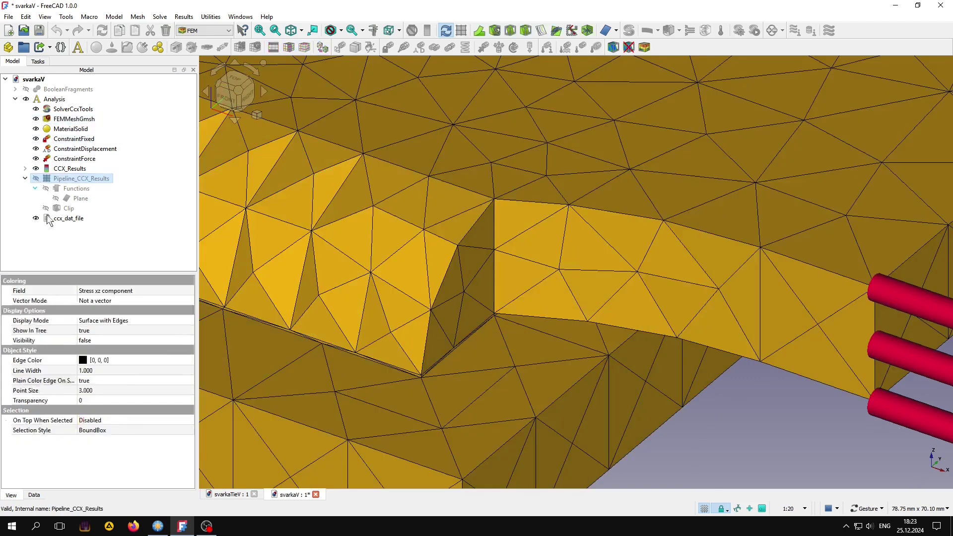
Step: Review the Gmsh parameters, keeping 3D Automatic, High Order Optimize None, Recombination Simple
left_click(74, 120)
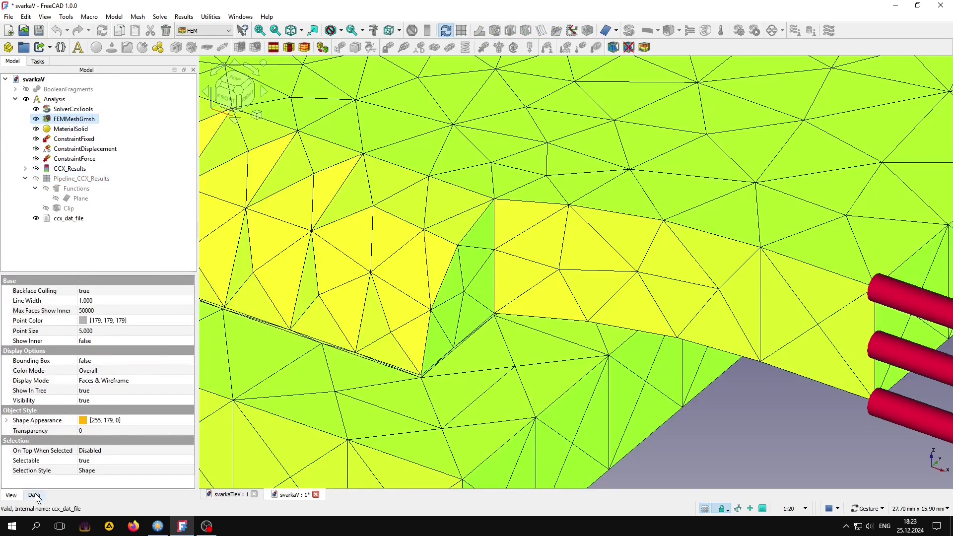
left_click(34, 496)
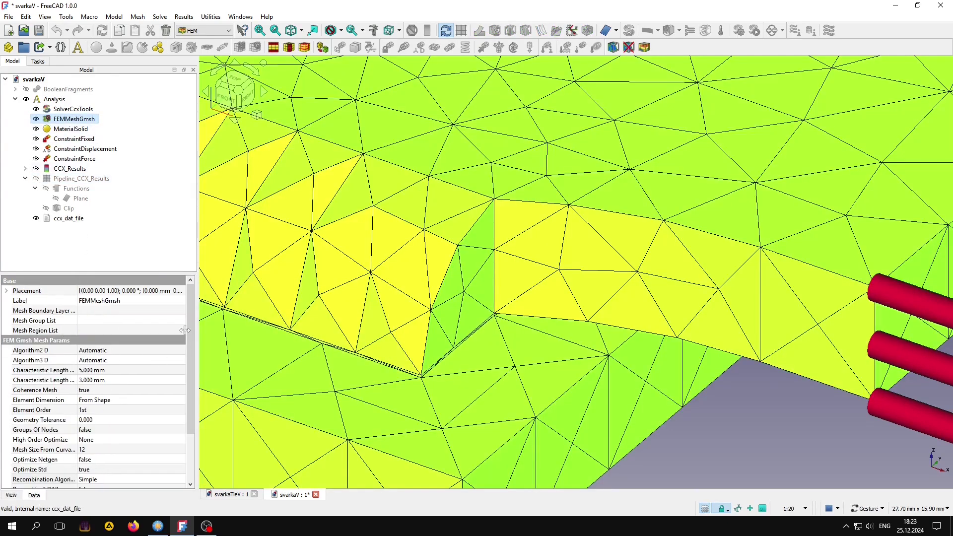
left_click(44, 478)
scroll(190, 359, "down", 2)
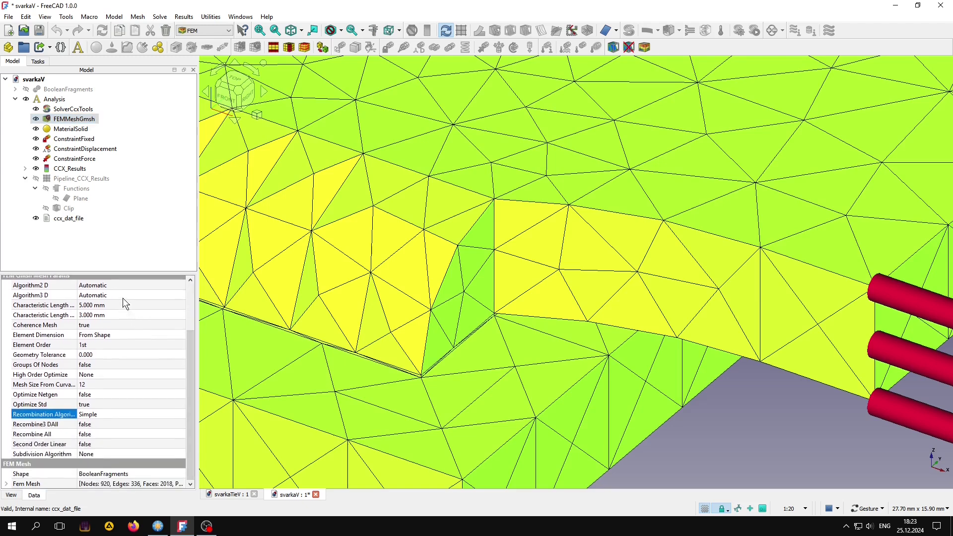
left_click(123, 296)
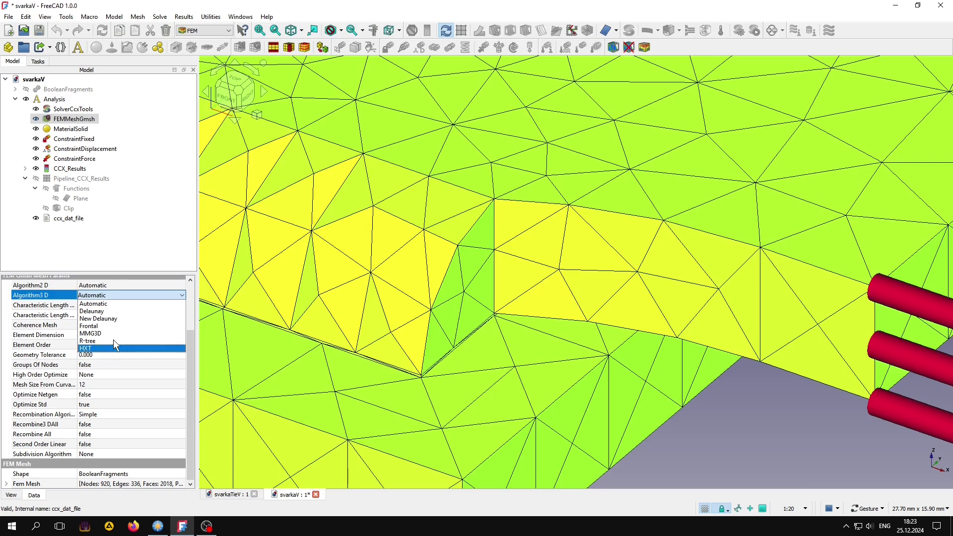
left_click(116, 304)
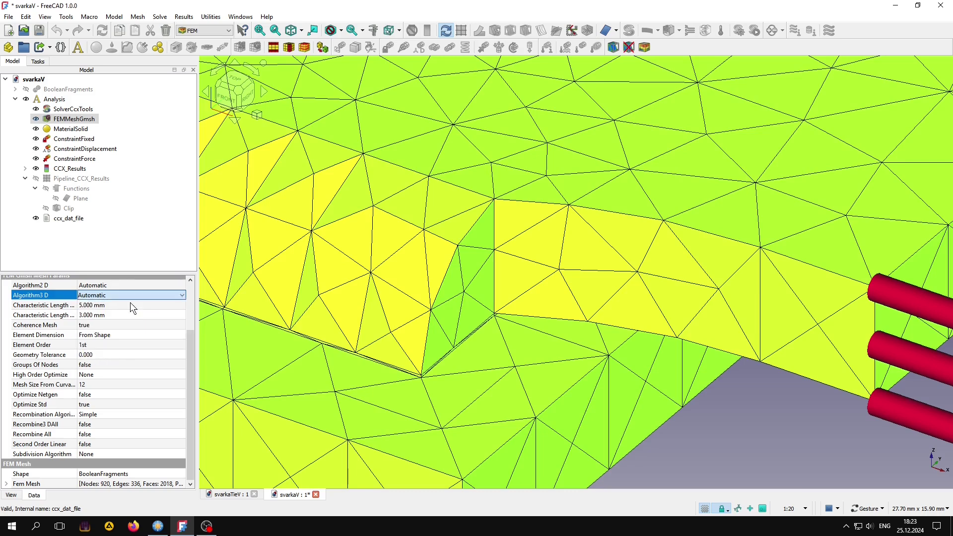
mouse_move(121, 365)
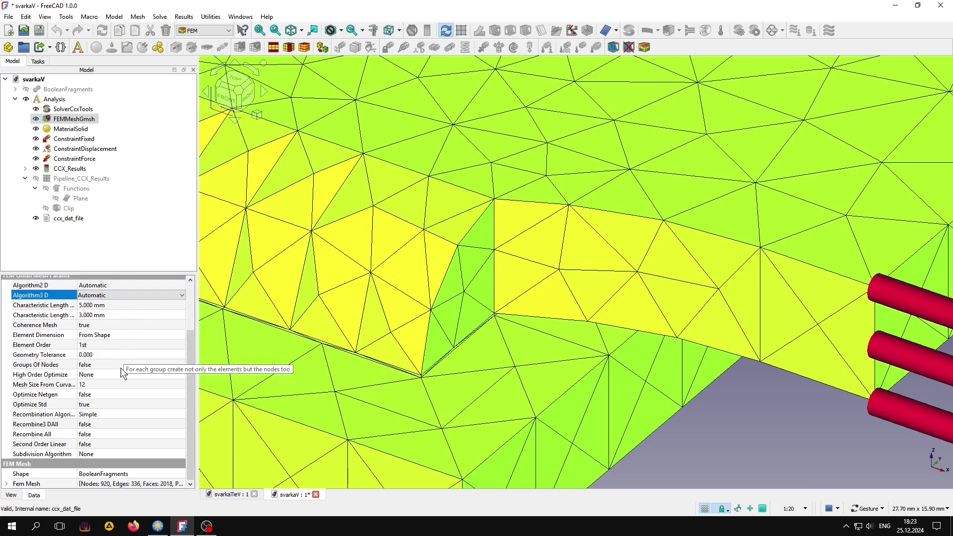
left_click(132, 373)
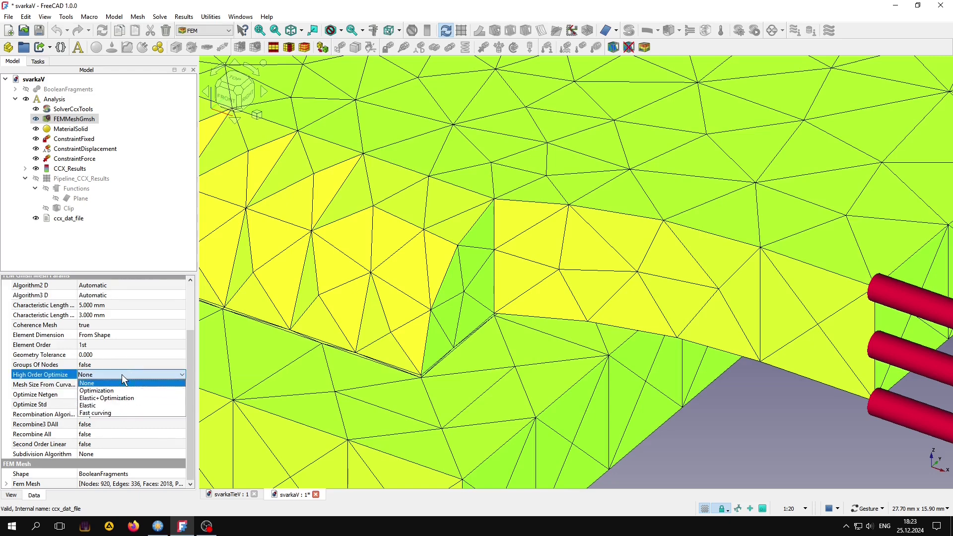
left_click(121, 374)
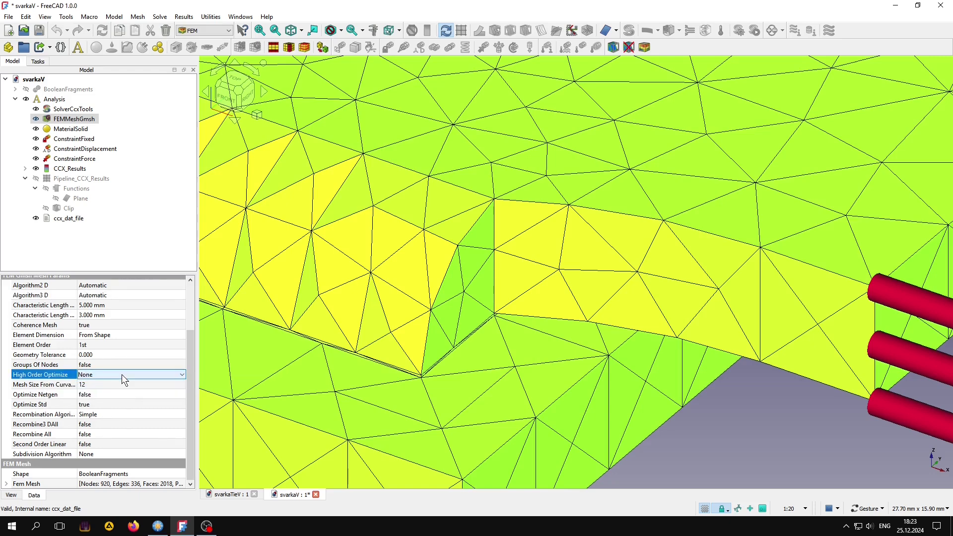
left_click(120, 413)
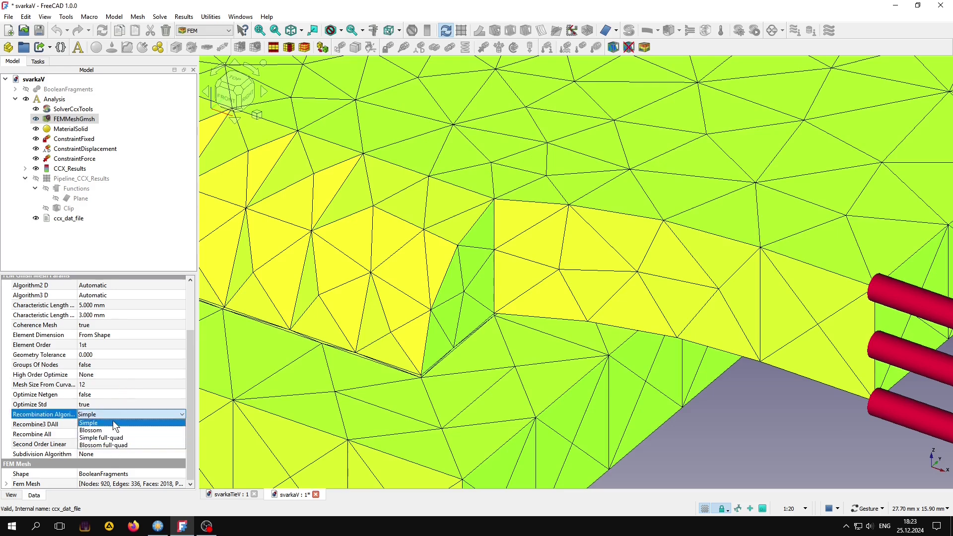
left_click(129, 420)
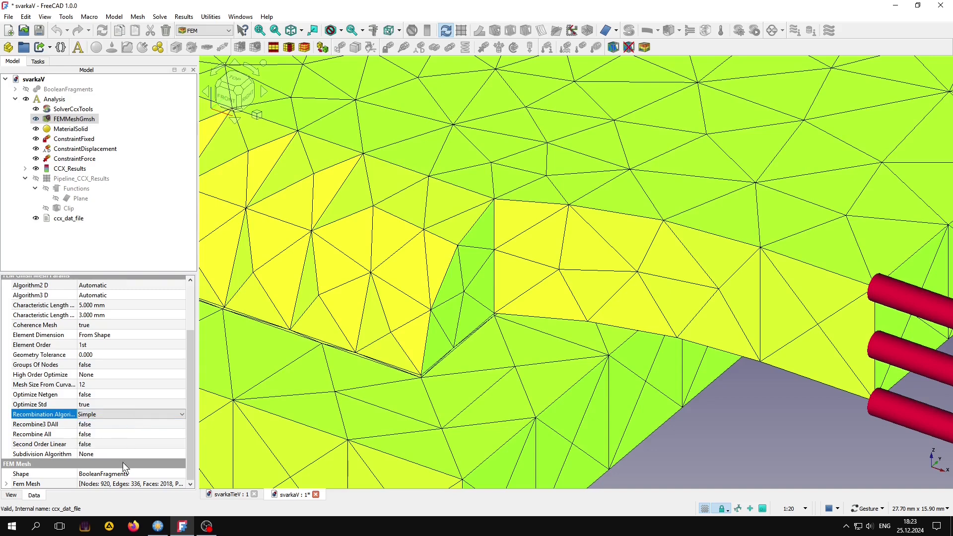
Step: Clear the selection and zoom in where the weld bead meets the plate
left_click(748, 419)
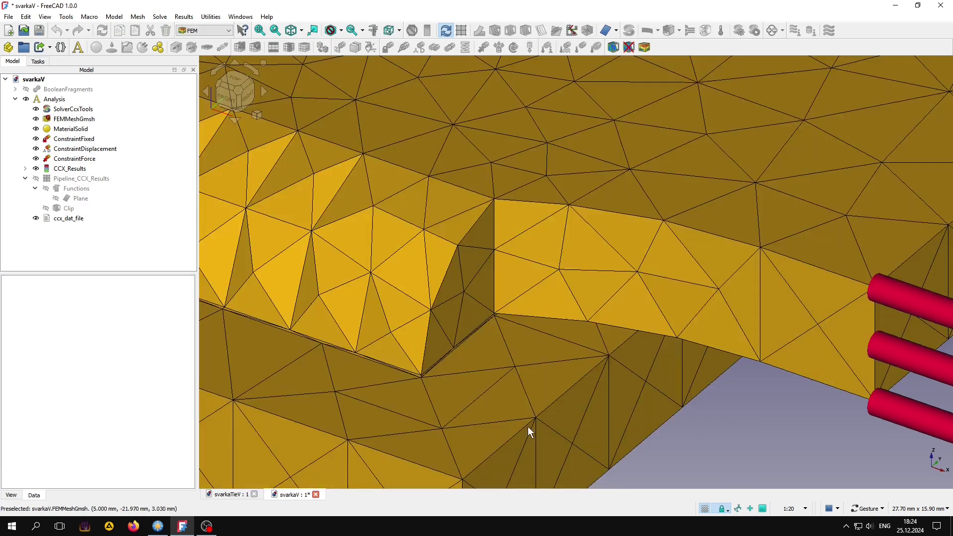
scroll(528, 427, "up", 1)
scroll(418, 412, "up", 2)
scroll(408, 405, "up", 1)
scroll(409, 409, "up", 2)
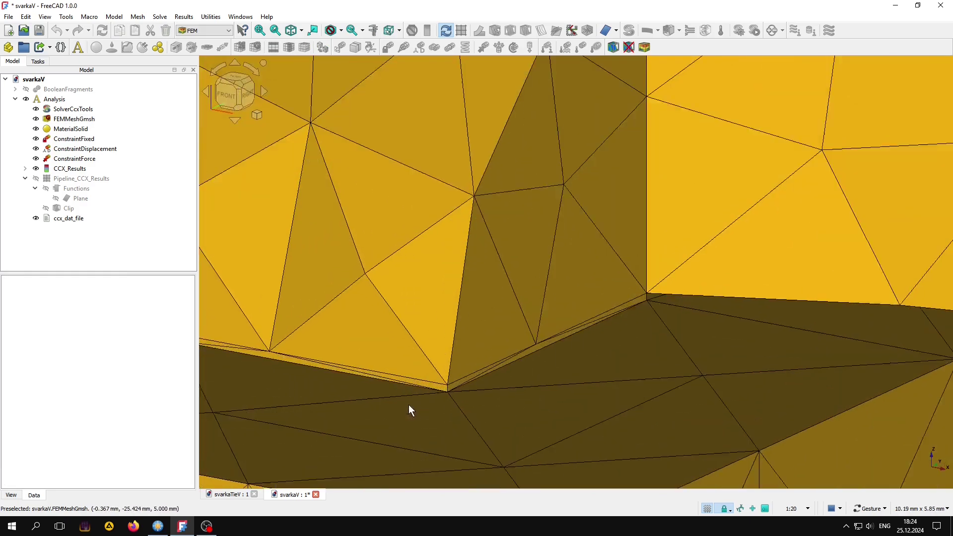
scroll(409, 405, "up", 1)
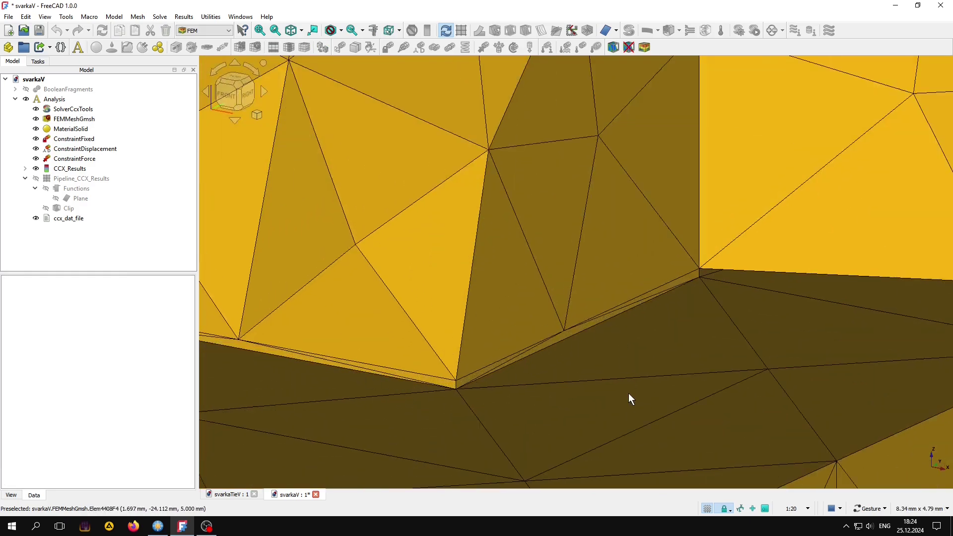
Step: In svarkaTieV, show BooleanFragments and hide the Clip stress result
left_click(236, 494)
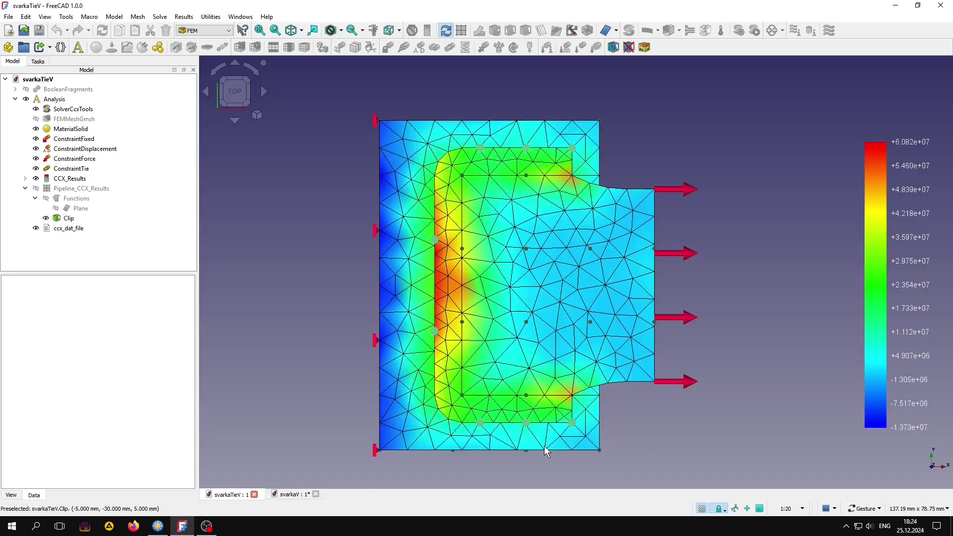
left_click_drag(546, 452, 507, 350)
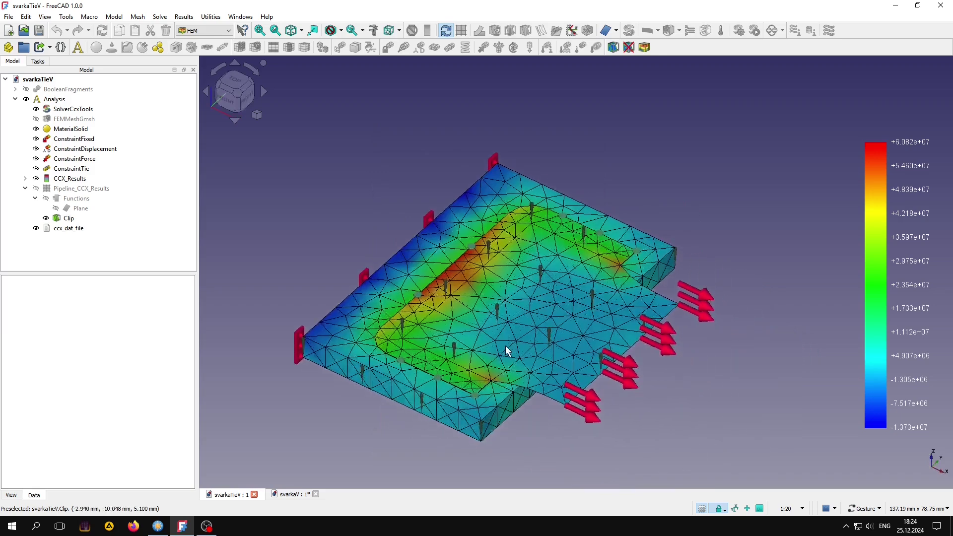
scroll(505, 351, "up", 2)
left_click(26, 90)
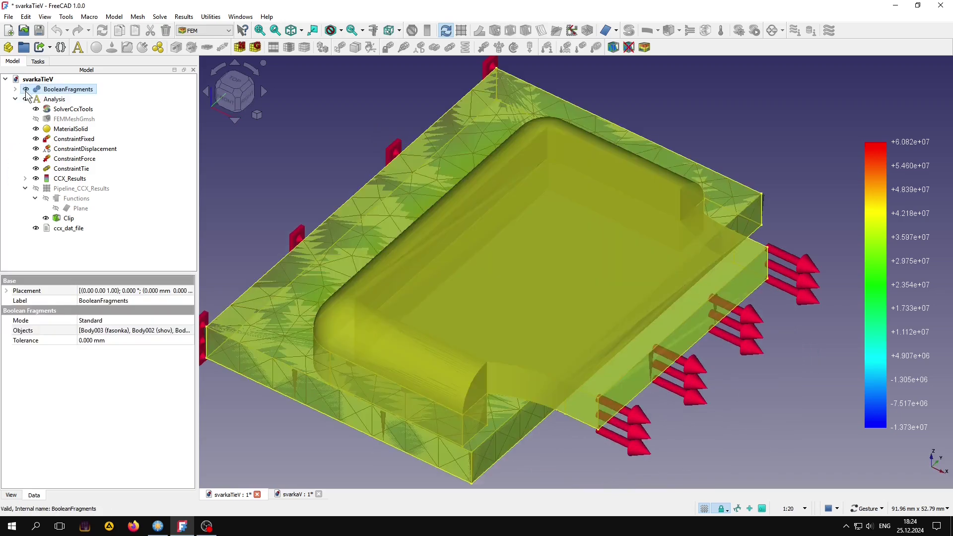
left_click(46, 218)
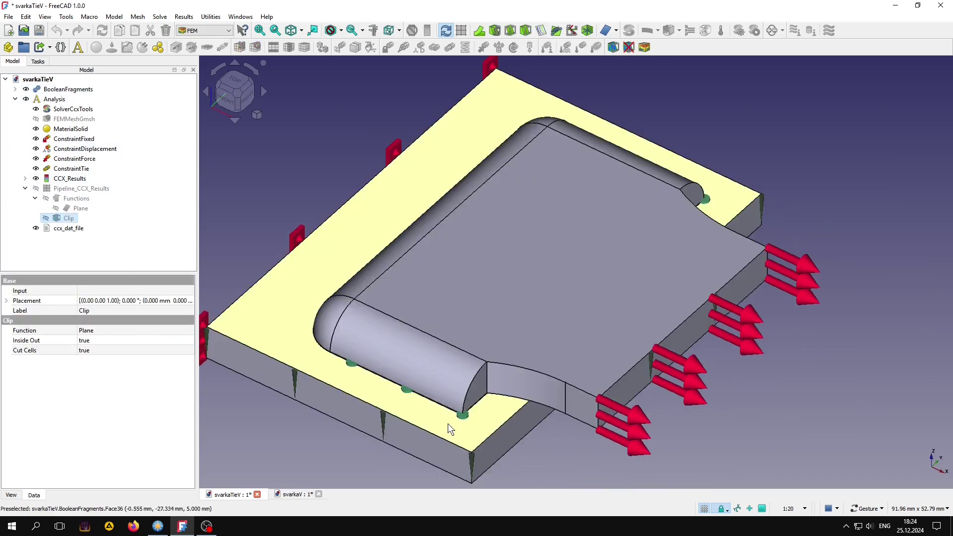
Step: Orbit and zoom to view the weld edge from a low front angle
left_click_drag(448, 424, 448, 425)
scroll(447, 425, "up", 3)
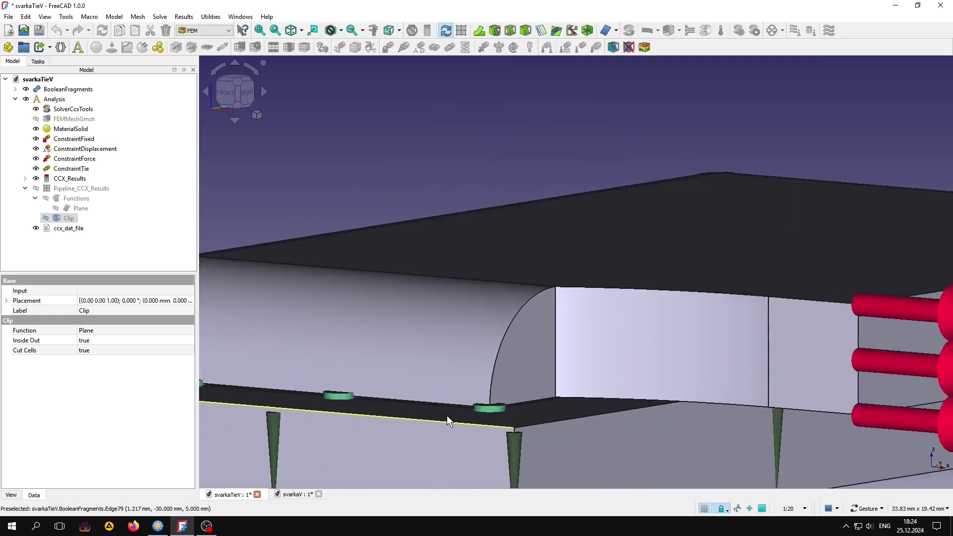
scroll(448, 415, "up", 2)
scroll(456, 406, "up", 2)
left_click_drag(458, 404, 469, 395)
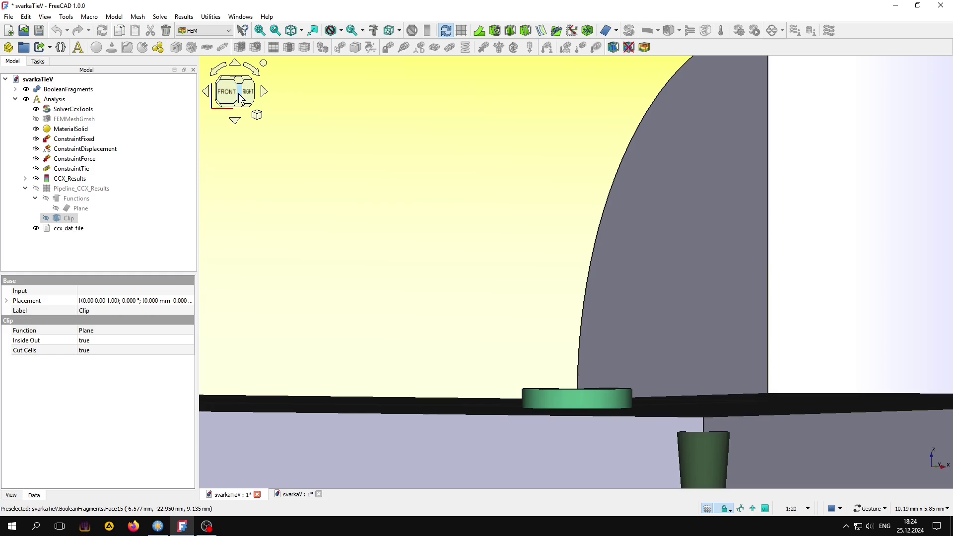